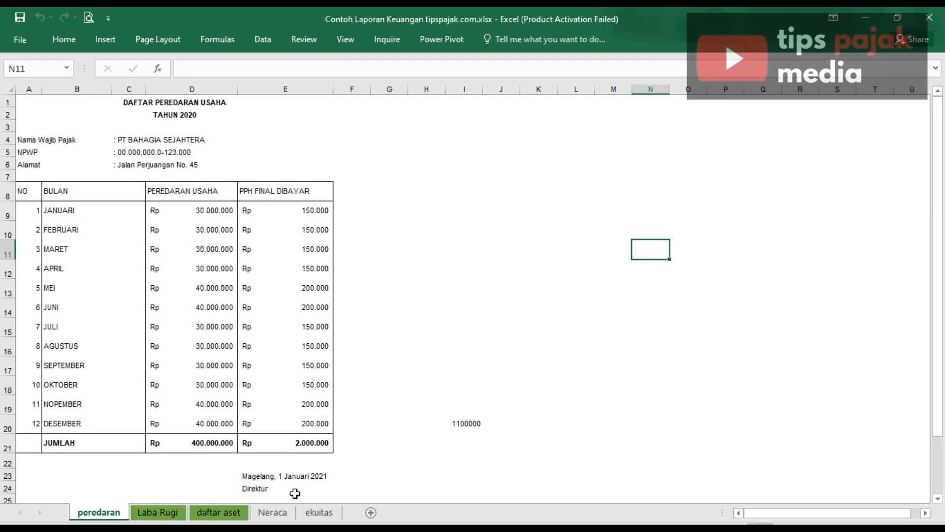
Review the income statement on the Laba Rugi sheet and the financial position report on the Neraca sheet.
left_click(157, 512)
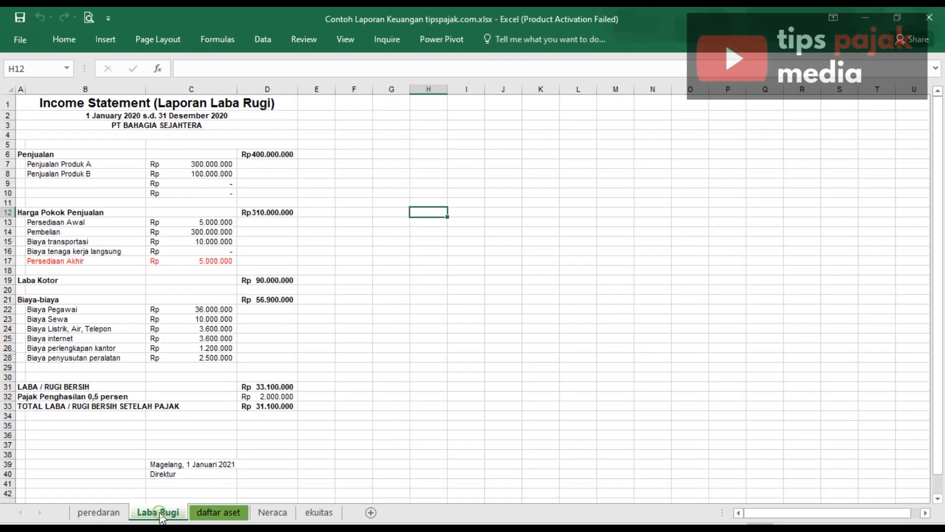
left_click_drag(22, 101, 204, 446)
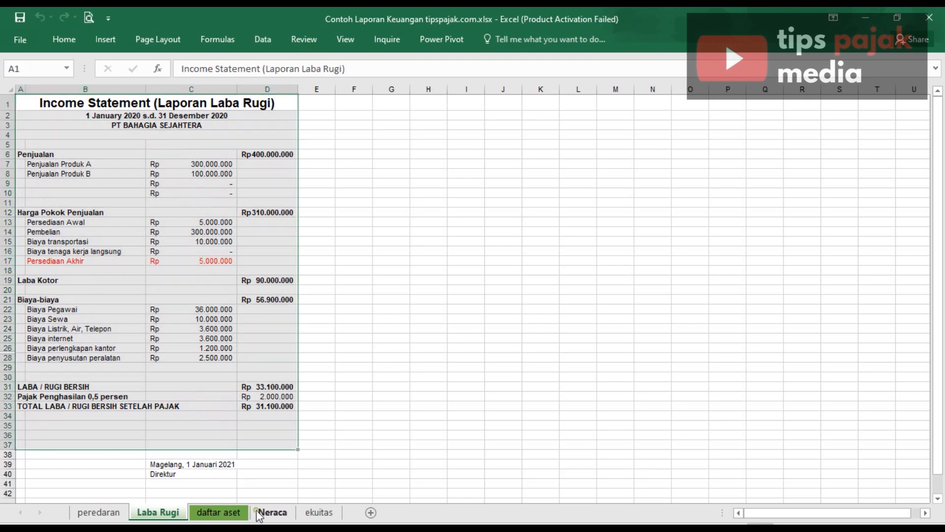
left_click(266, 512)
left_click_drag(63, 104, 175, 474)
left_click(376, 386)
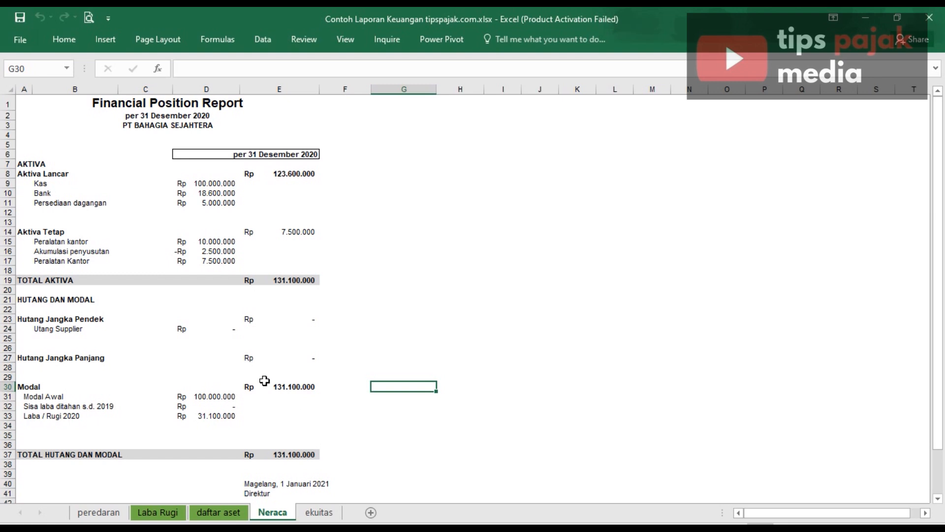
left_click(265, 384)
Examine the peredaran sheet's title, taxpayer details, monthly table, PPh final formulas and the JUMLAH formula for PEREDARAN USAHA.
left_click(85, 517)
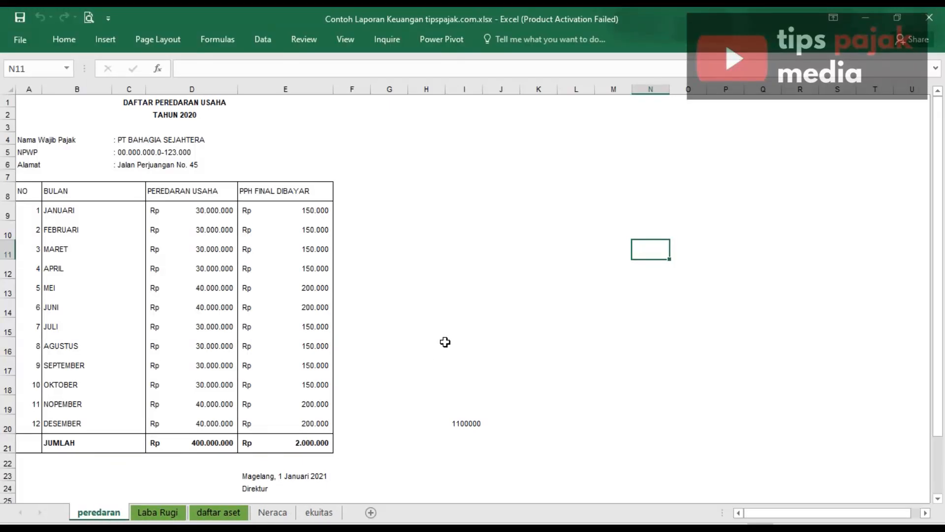
left_click(223, 99)
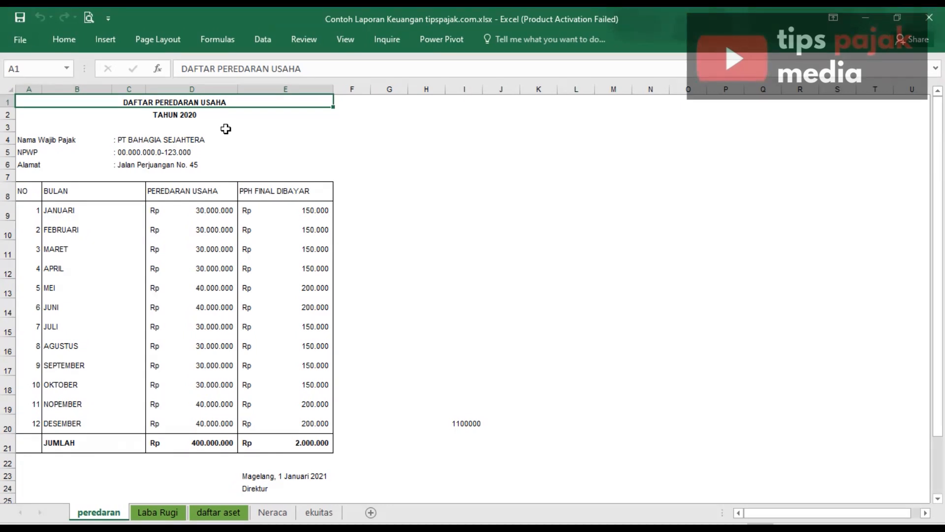
left_click(168, 139)
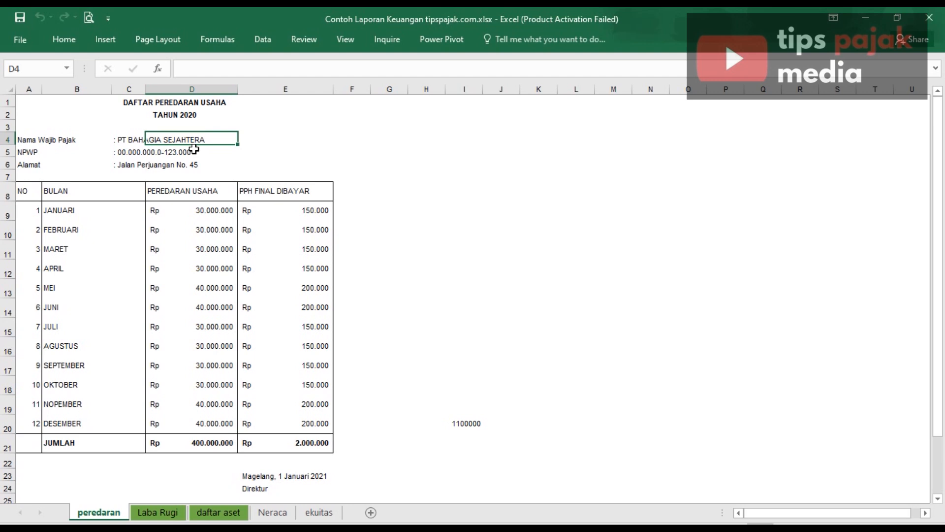
left_click_drag(19, 190, 217, 445)
left_click(255, 323)
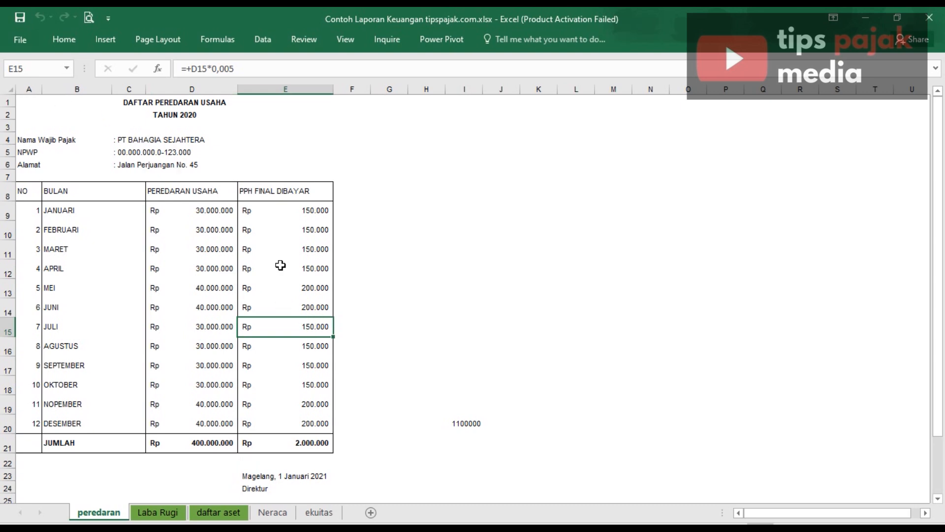
left_click(266, 208)
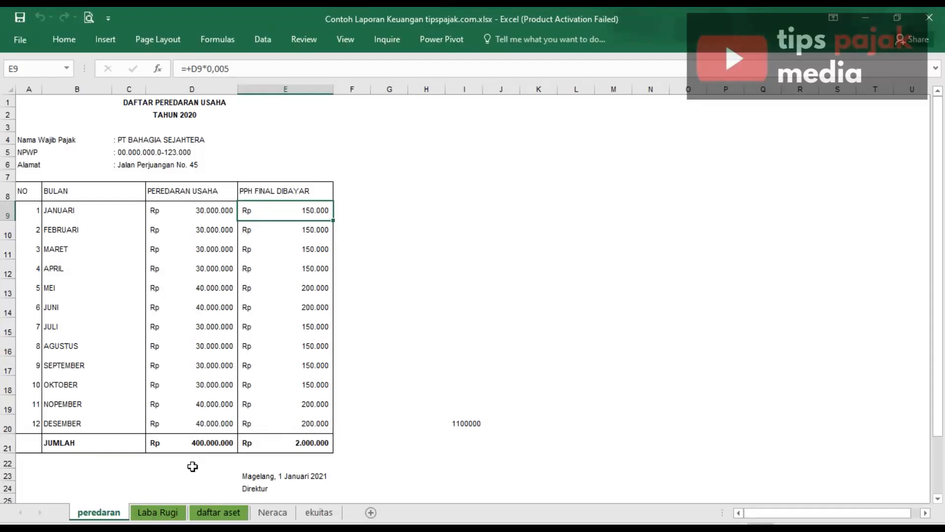
left_click(199, 446)
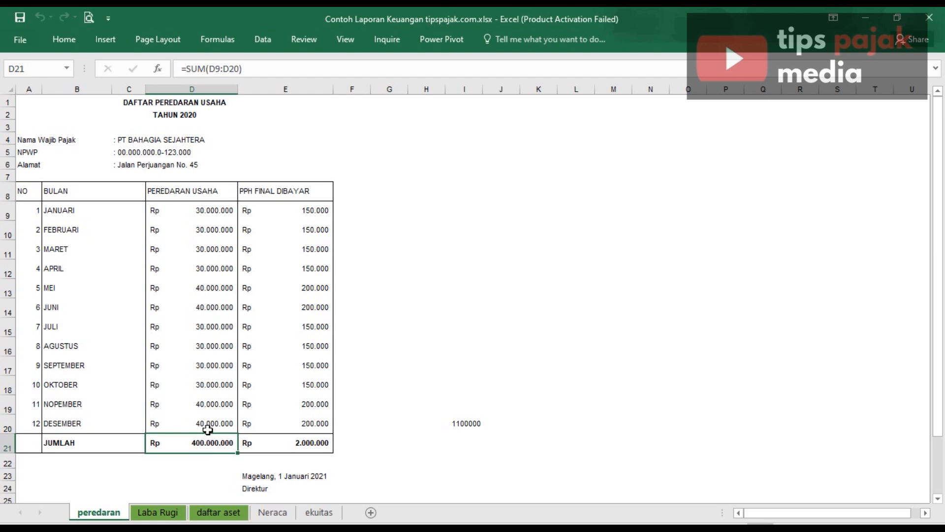
key("F7")
key("F7")
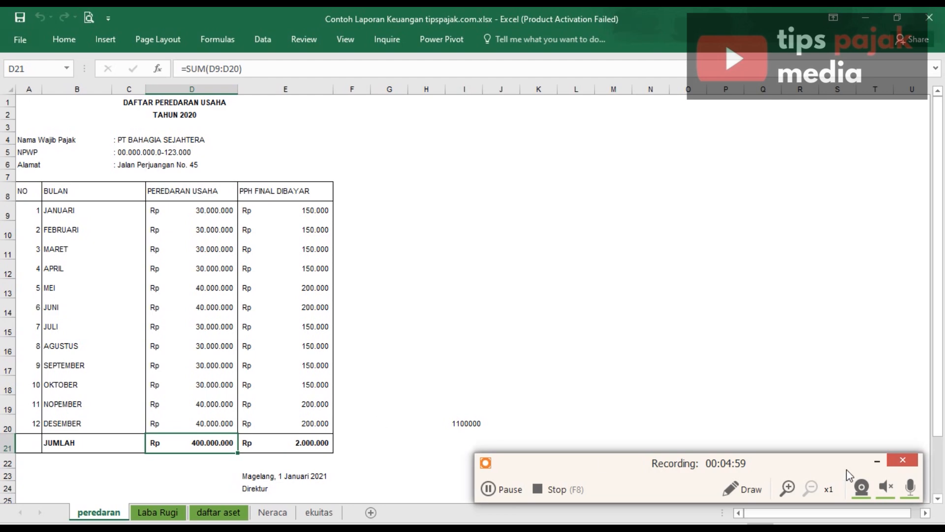
left_click(876, 462)
left_click(879, 464)
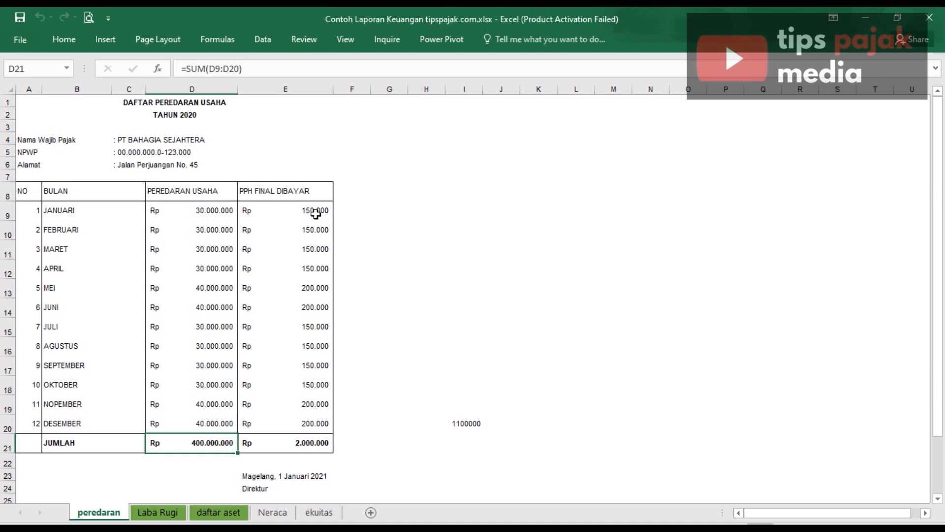
Review the January to December entries and totals in the PEREDARAN USAHA and PPH FINAL DIBAYAR columns.
left_click_drag(226, 213, 224, 446)
left_click_drag(308, 204, 302, 445)
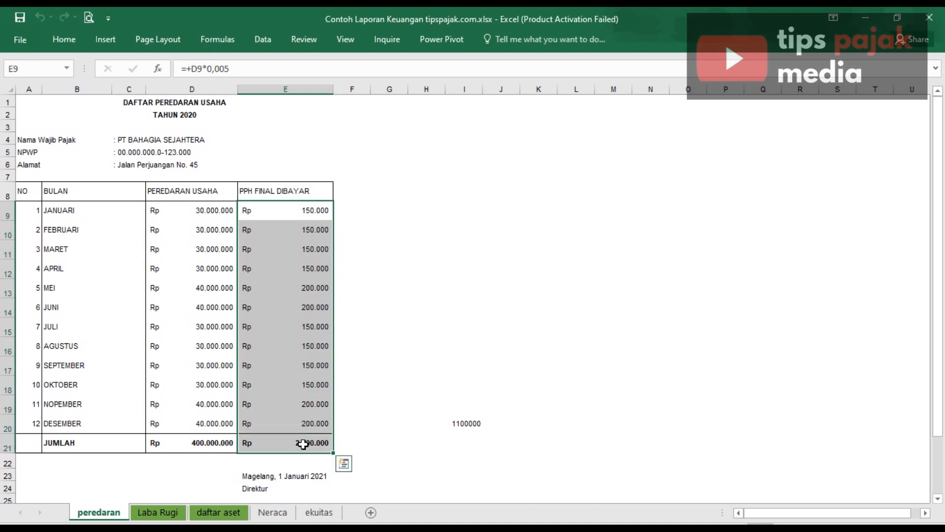
left_click(467, 331)
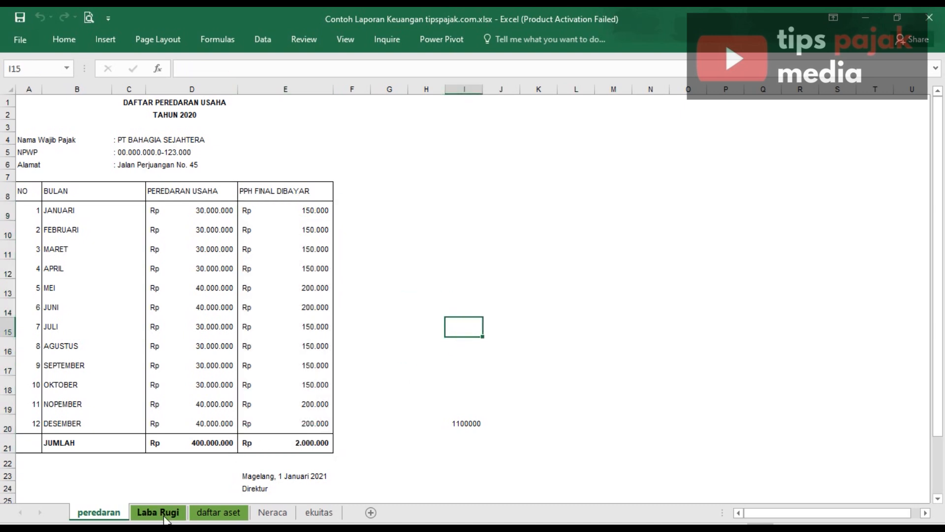
left_click_drag(185, 212, 191, 441)
Examine the Penjualan section on the Laba Rugi sheet, including the product sales rows and the total's formula.
left_click(171, 513)
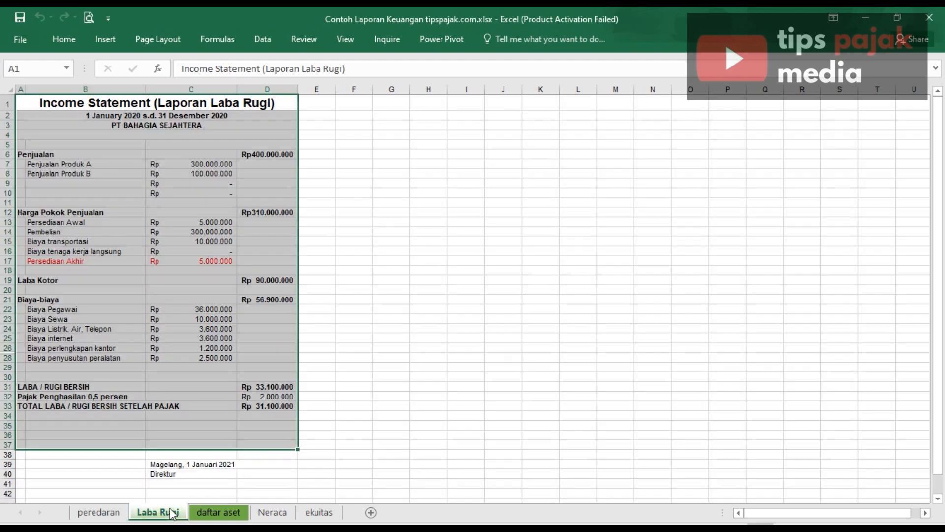
left_click(386, 364)
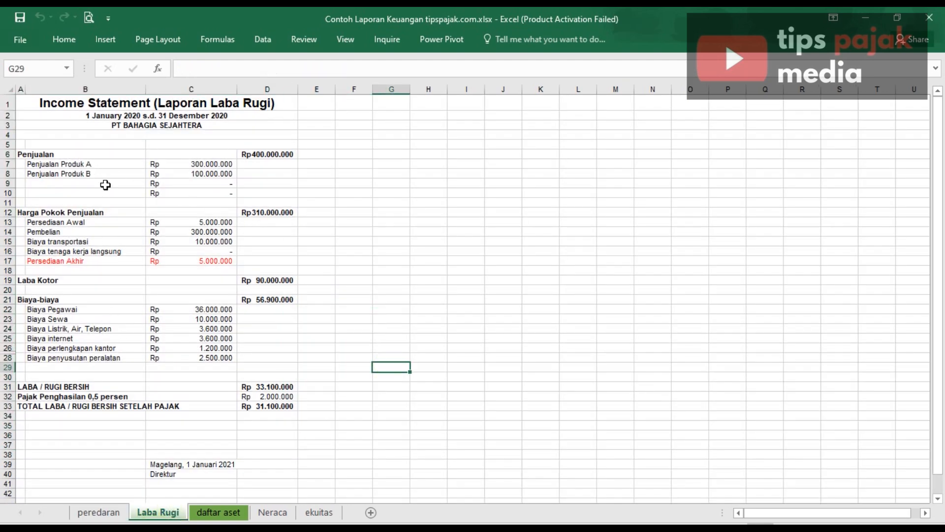
left_click_drag(81, 164, 94, 184)
left_click(97, 202)
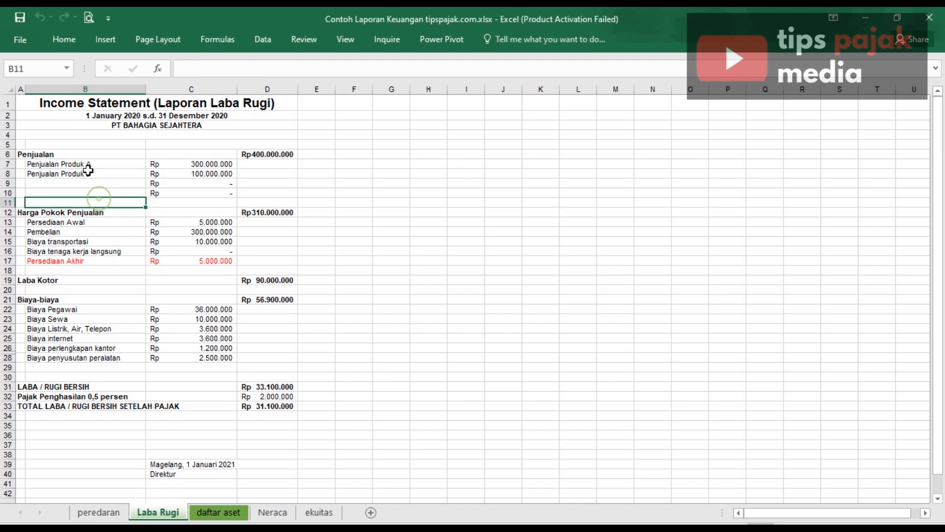
left_click(84, 164)
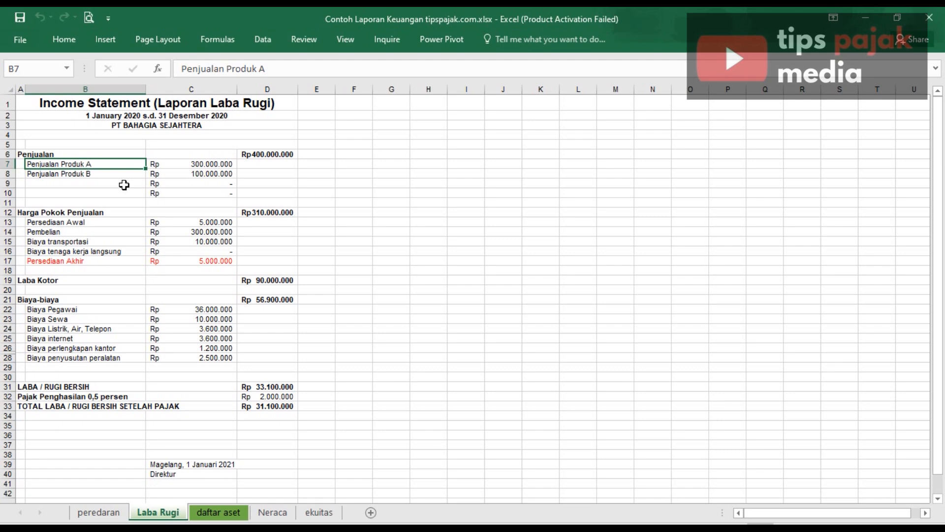
left_click(148, 184)
left_click_drag(190, 164, 184, 169)
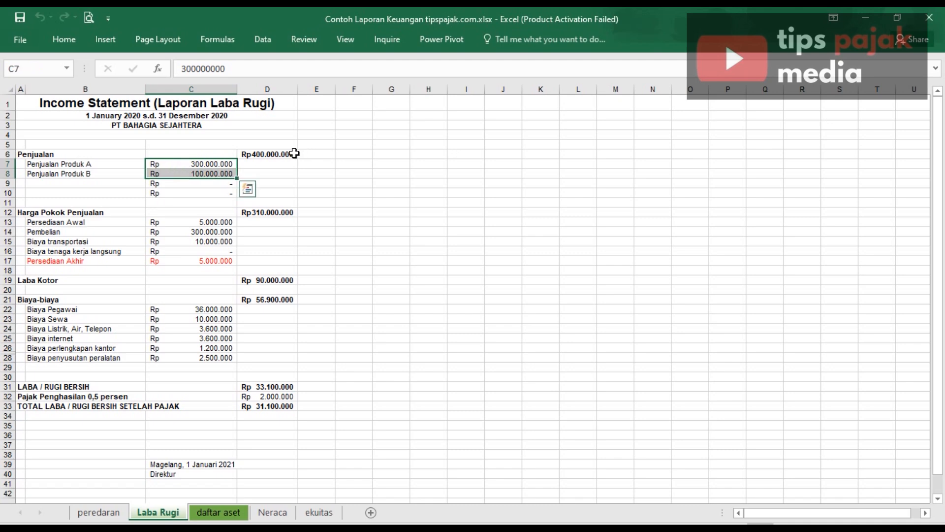
left_click(289, 155)
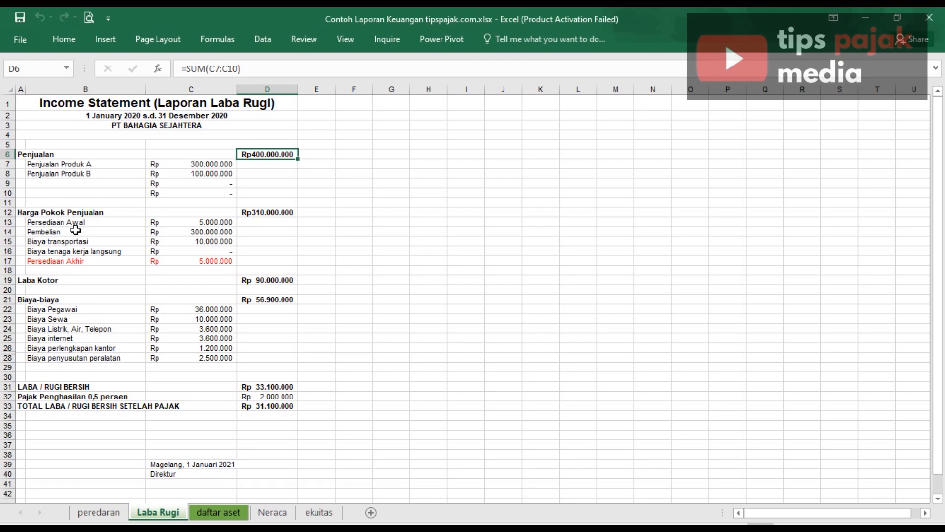
Examine the Persediaan Awal, Pembelian, Biaya transportasi and Biaya tenaga kerja langsung rows under Harga Pokok Penjualan.
left_click(128, 228)
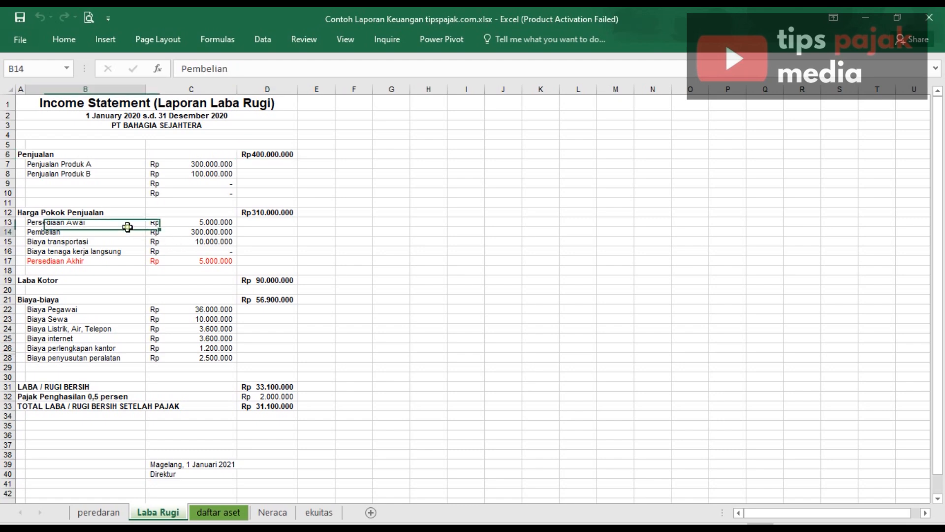
left_click(128, 220)
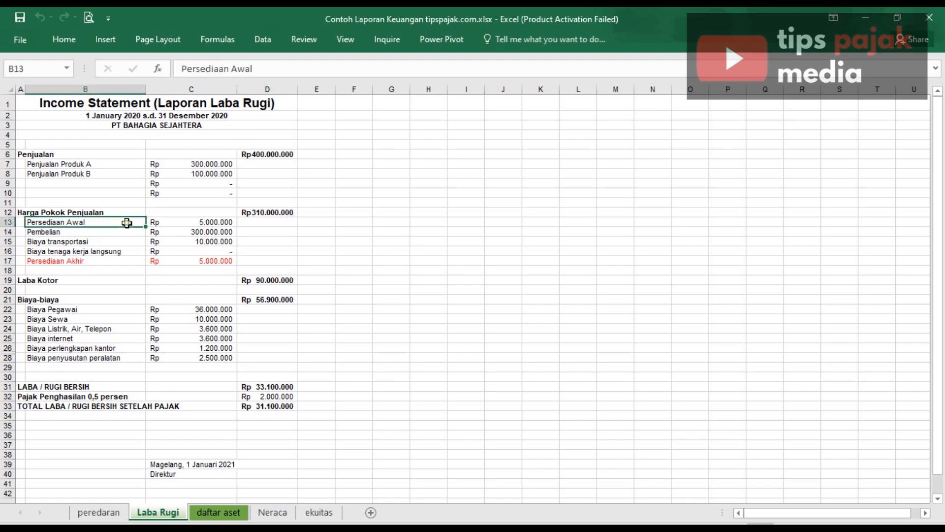
left_click(176, 224)
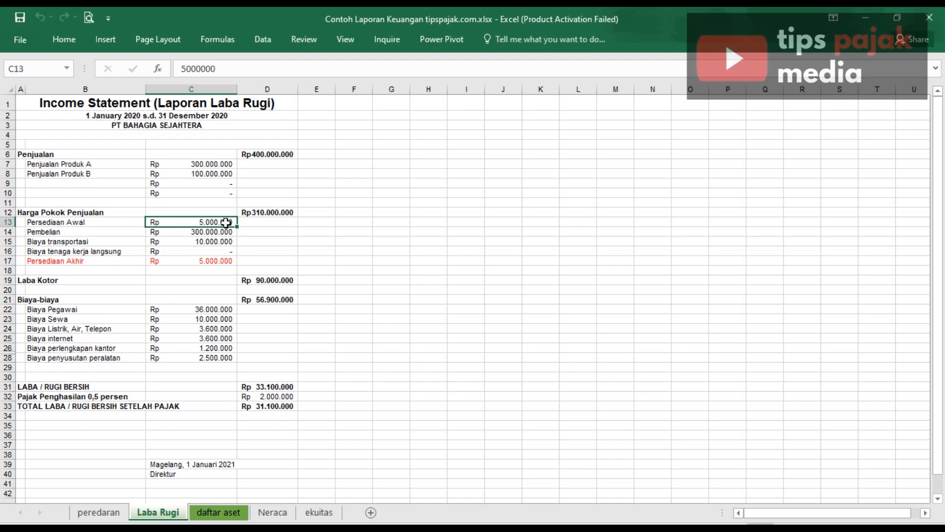
left_click(220, 239)
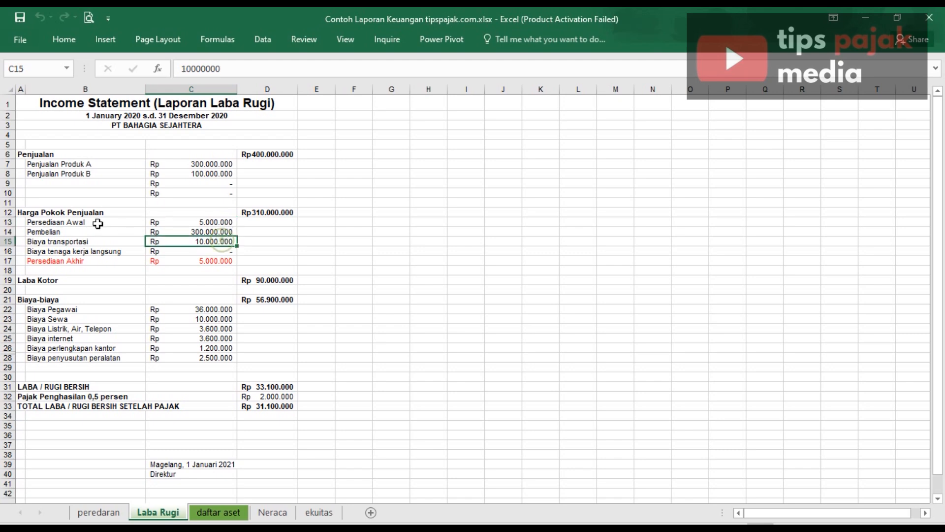
left_click(74, 232)
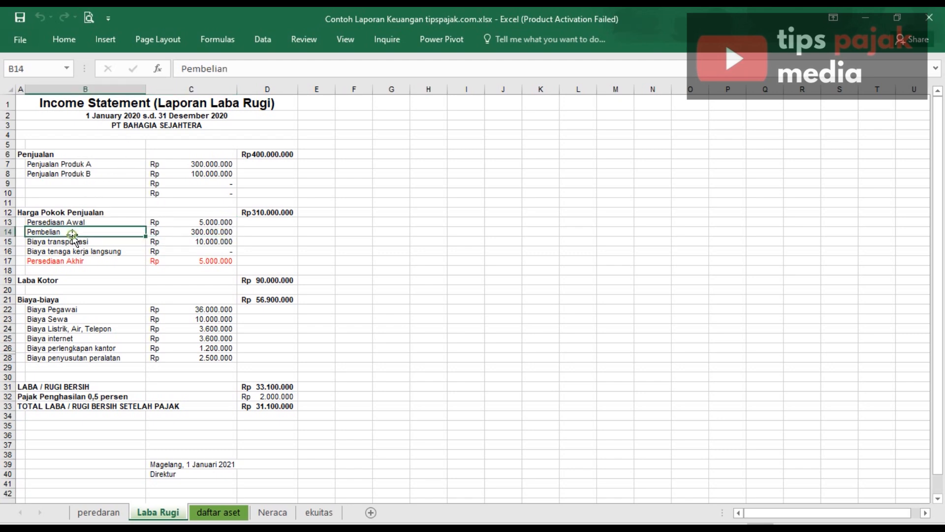
left_click(177, 230)
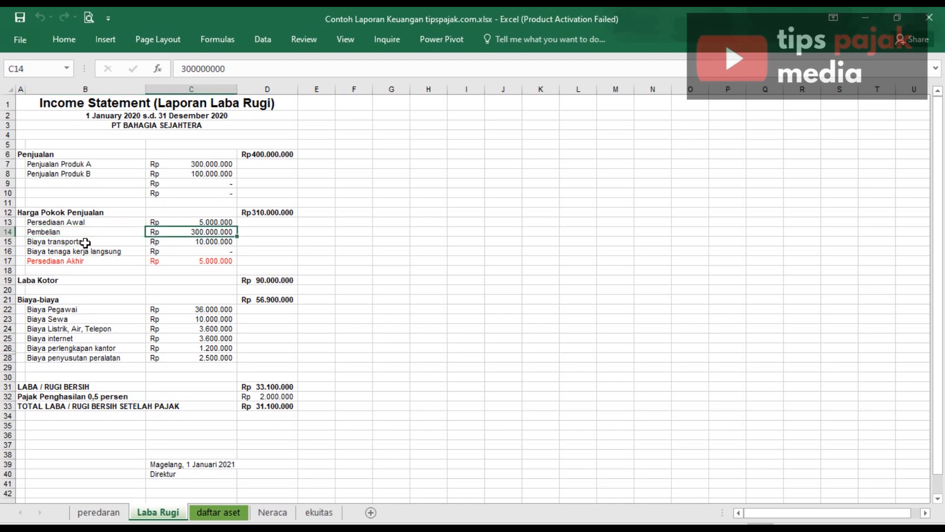
left_click_drag(85, 242, 173, 250)
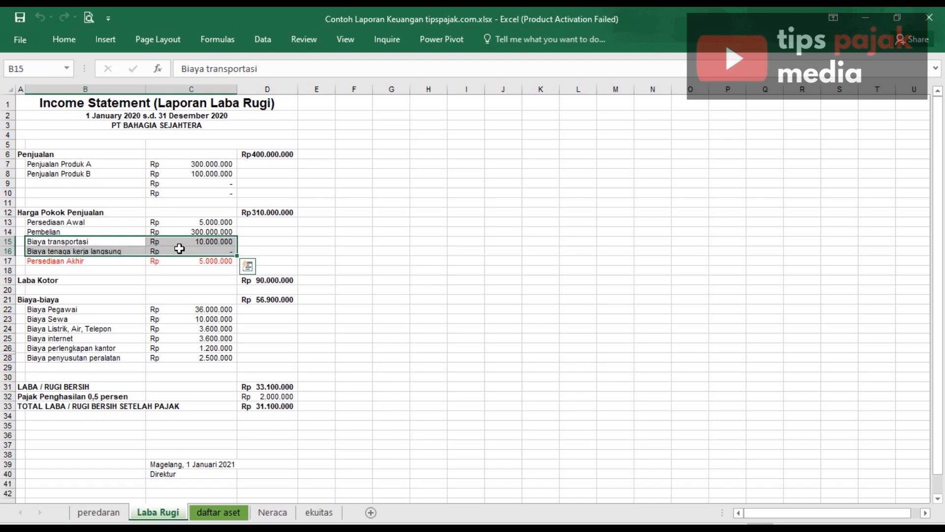
Inspect the Biaya transportasi row and the Persediaan Akhir amount in an enlarged view of the income statement.
scroll(548, 341, "up", 4)
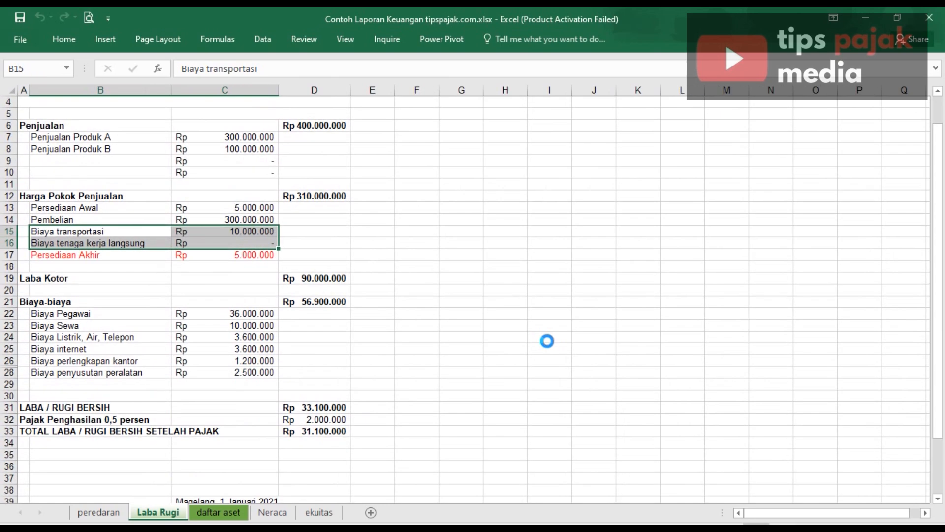
scroll(548, 341, "up", 1)
left_click(549, 325)
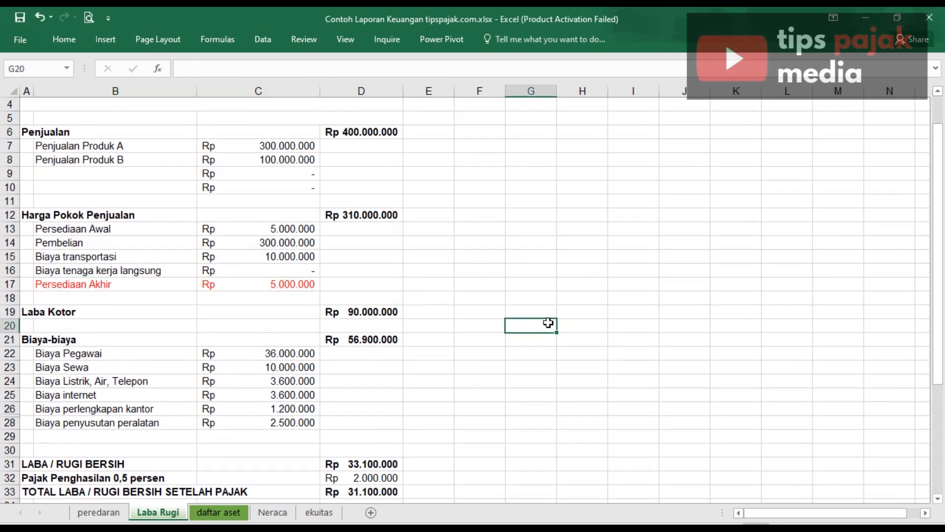
left_click(193, 256)
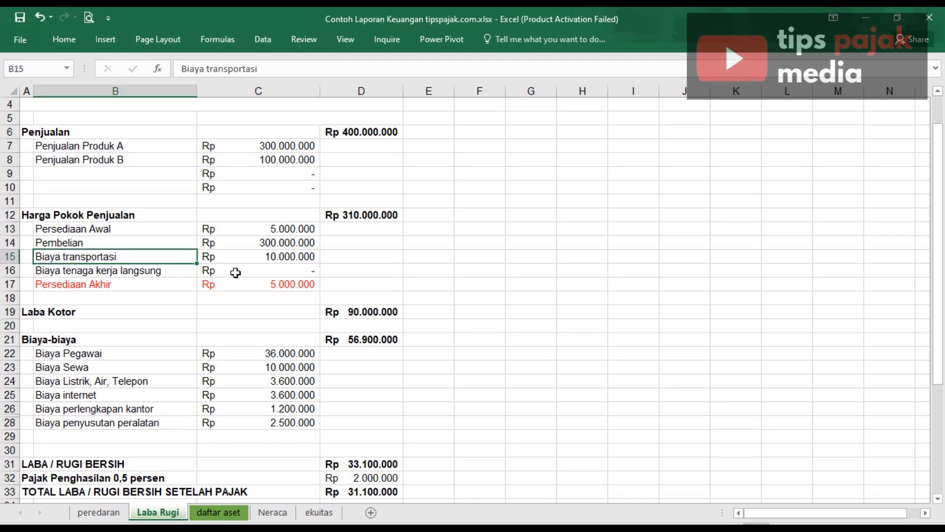
left_click(238, 298)
scroll(216, 303, "up", 1)
scroll(217, 304, "up", 1)
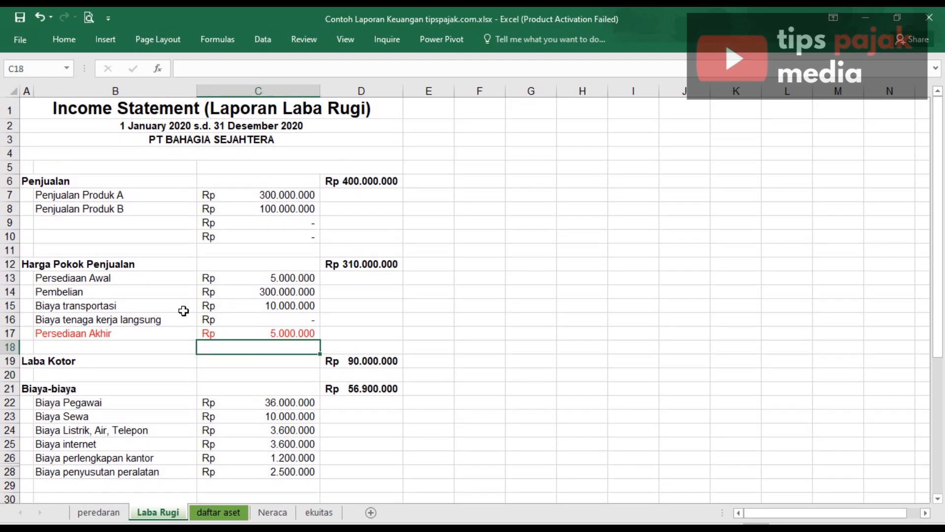
left_click(266, 333)
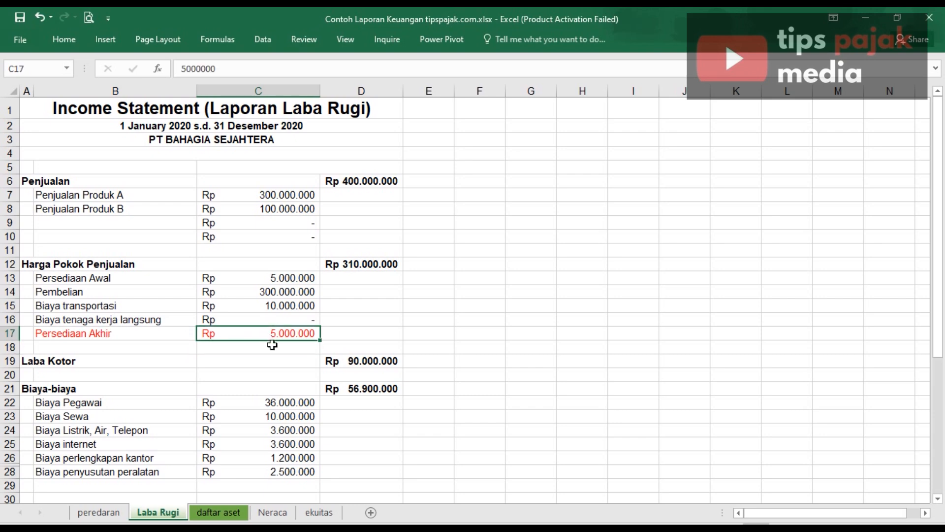
Trace the Harga Pokok Penjualan formula in D12 through its component amounts in C13 to C17.
left_click(354, 264)
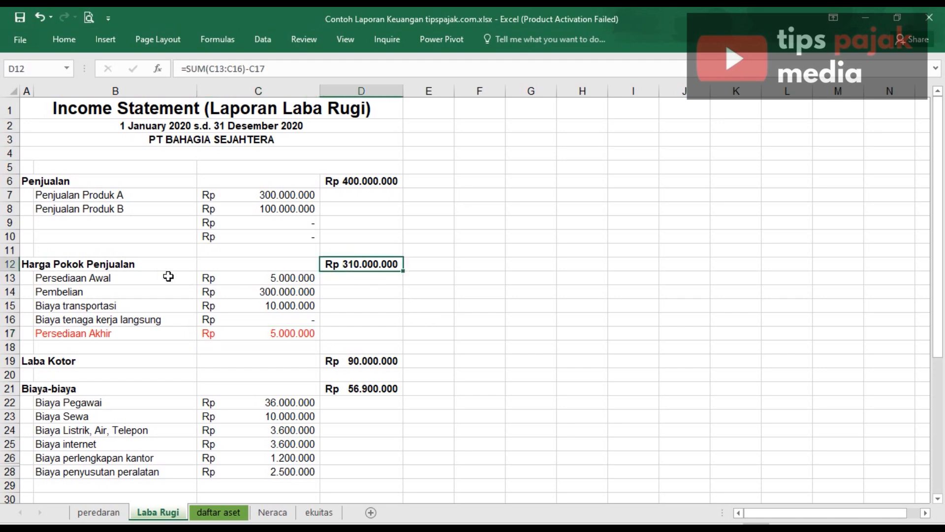
left_click(249, 276)
left_click(300, 293)
left_click(303, 305)
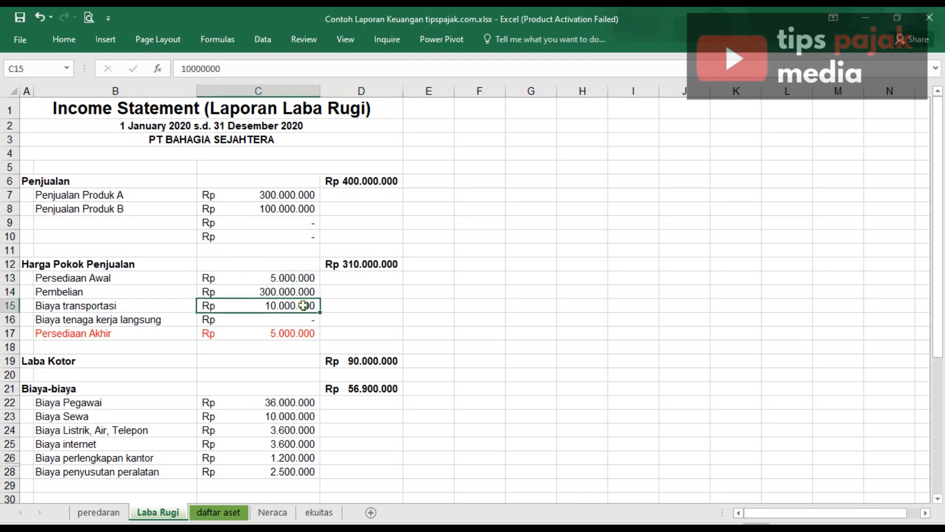
left_click(304, 319)
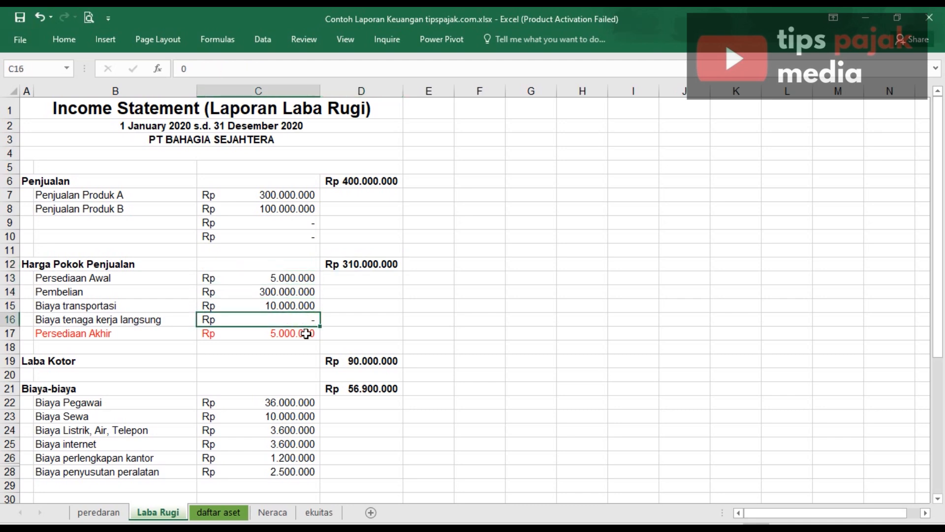
left_click(307, 334)
left_click(371, 264)
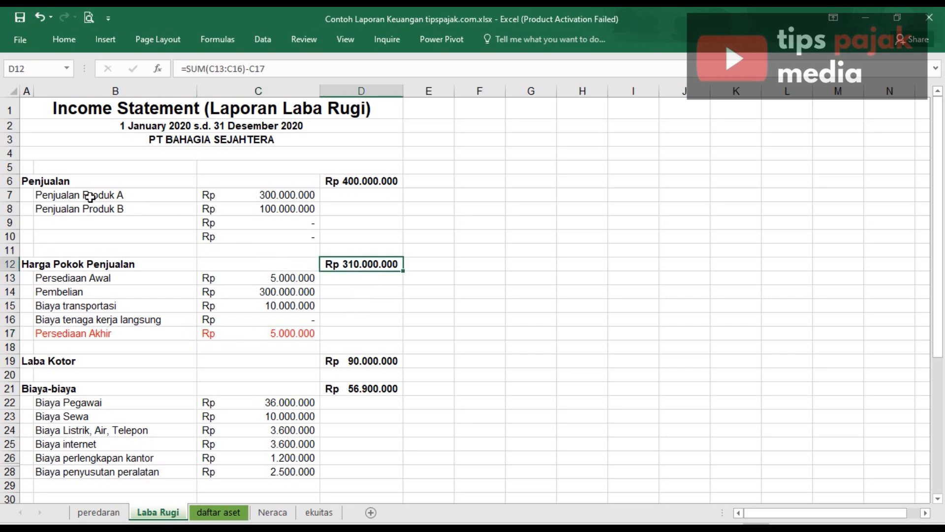
Trace the Laba Kotor formula in D19 from the Penjualan and Harga Pokok Penjualan rows.
left_click(10, 180)
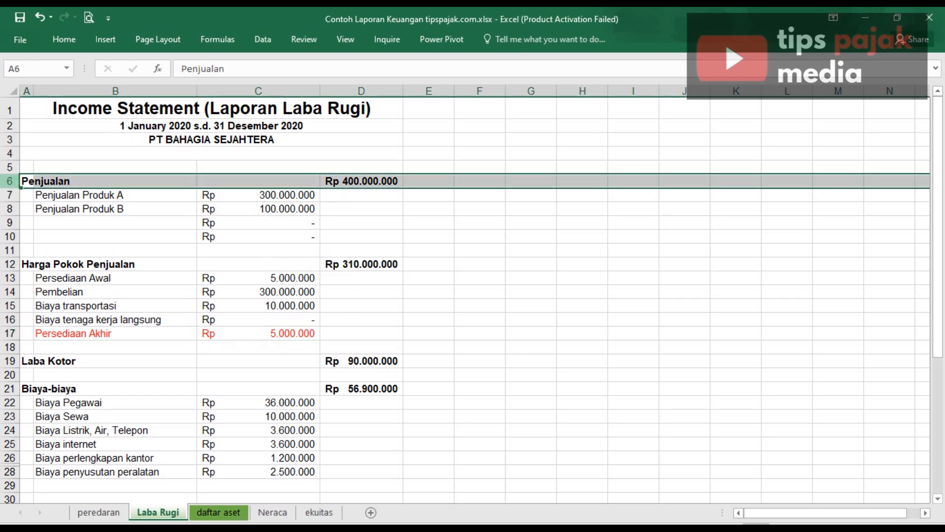
left_click(10, 264)
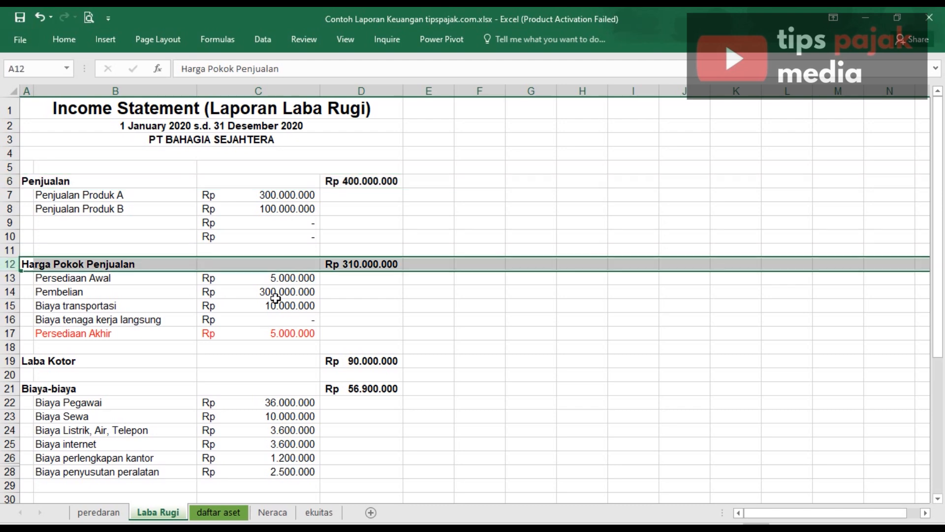
left_click(10, 360)
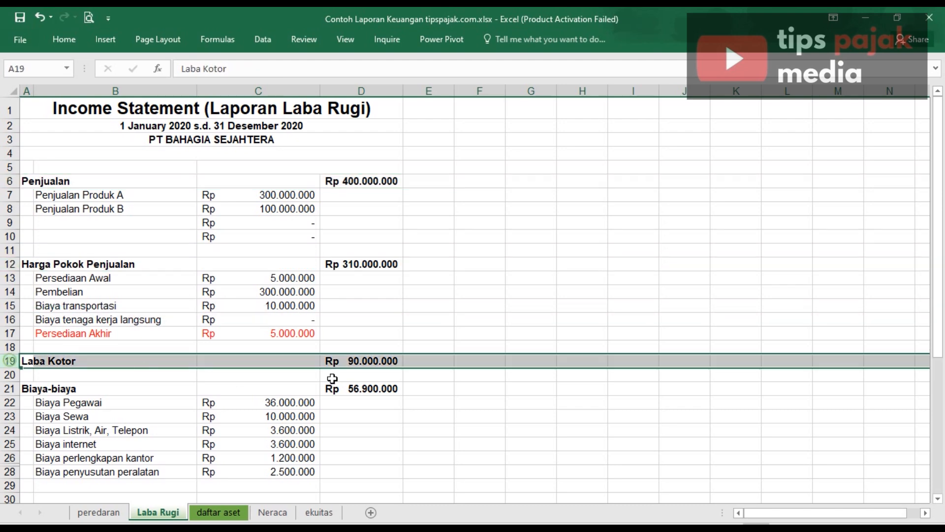
left_click(370, 362)
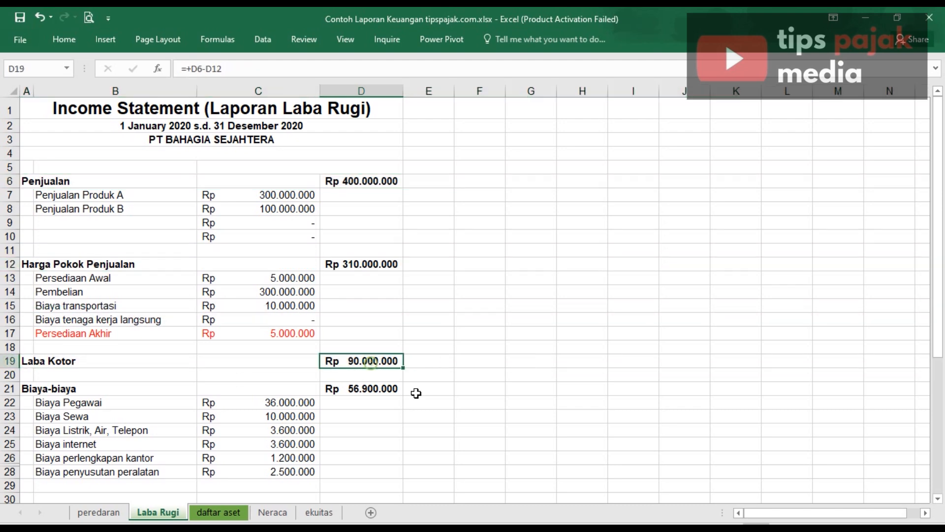
Examine the Biaya-biaya expense rows from Biaya Pegawai to Biaya penyusutan peralatan, their amounts in column C, and the total's formula in D21.
scroll(421, 395, "down", 2)
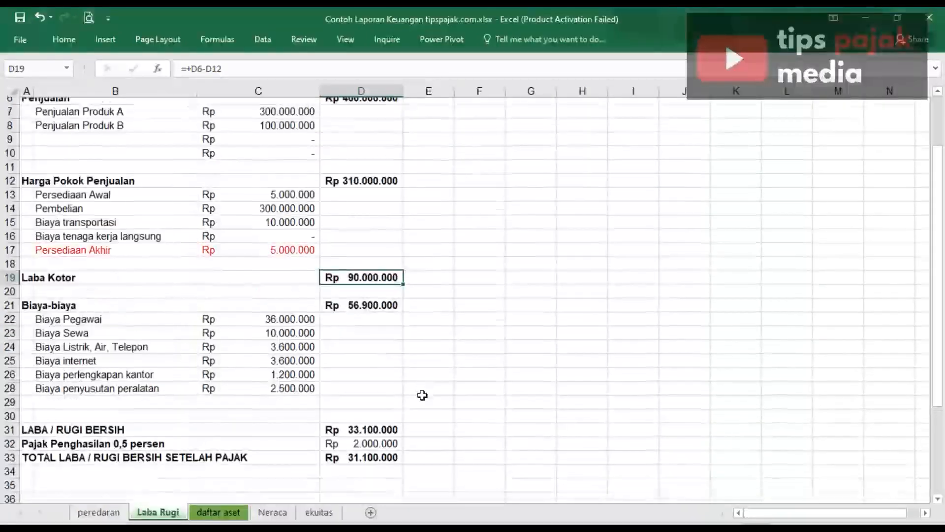
left_click_drag(43, 312, 46, 379)
left_click_drag(172, 382, 205, 382)
left_click(360, 350)
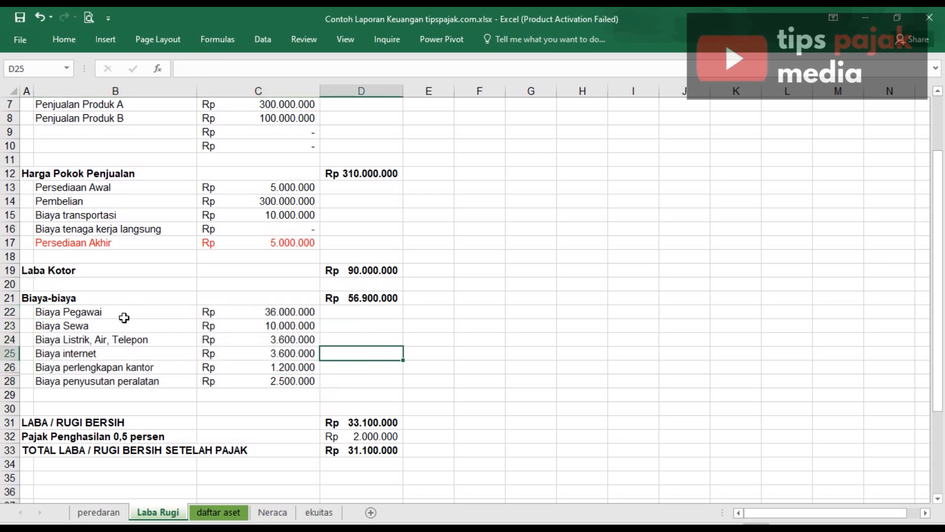
left_click_drag(260, 312, 259, 378)
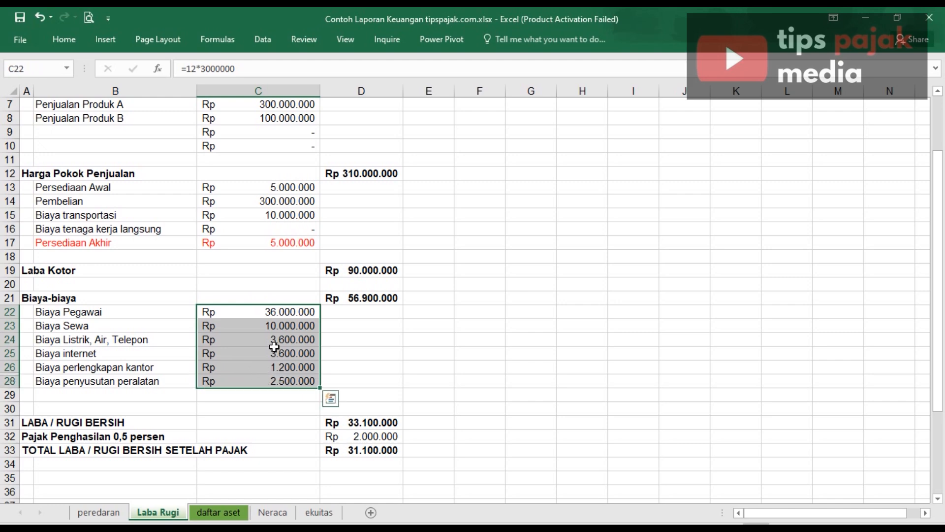
left_click(337, 298)
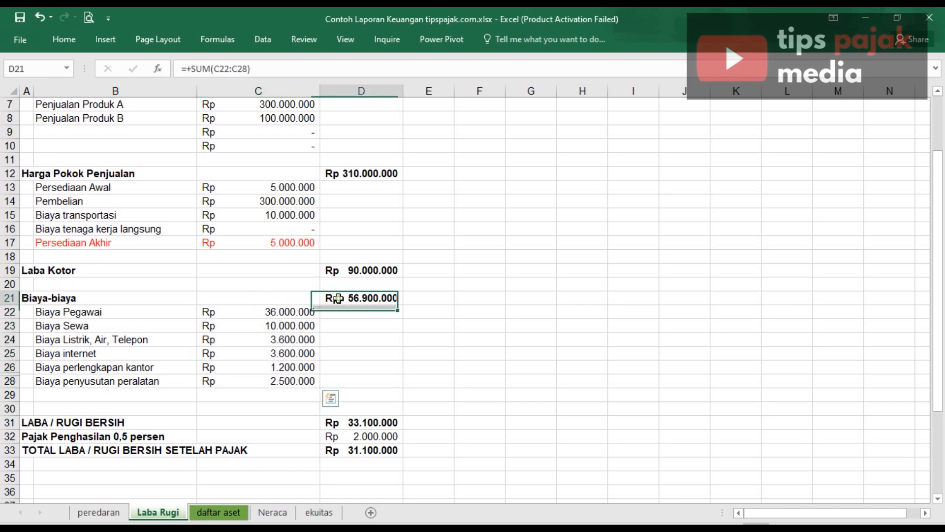
Trace the LABA / RUGI BERSIH formula in D31 through the Penjualan, Harga Pokok Penjualan, Laba Kotor and Biaya-biaya totals.
left_click(334, 422)
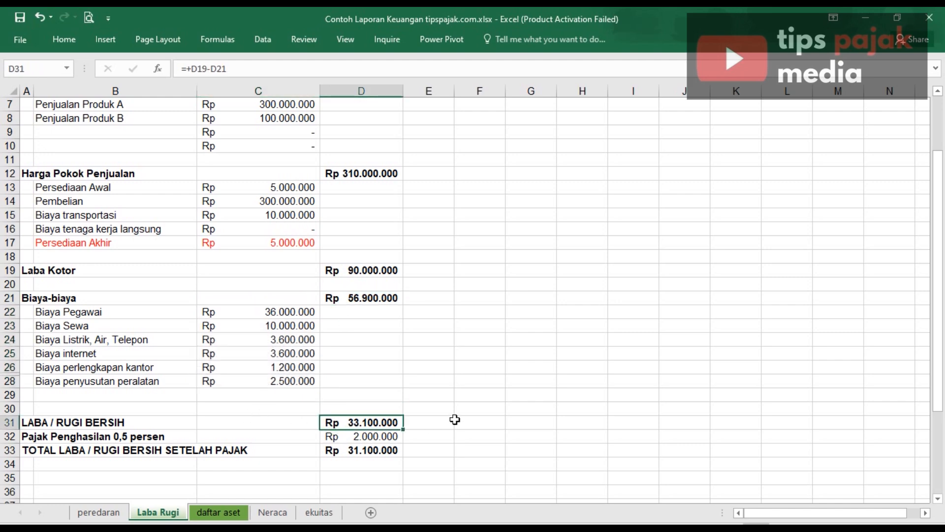
scroll(455, 419, "up", 2)
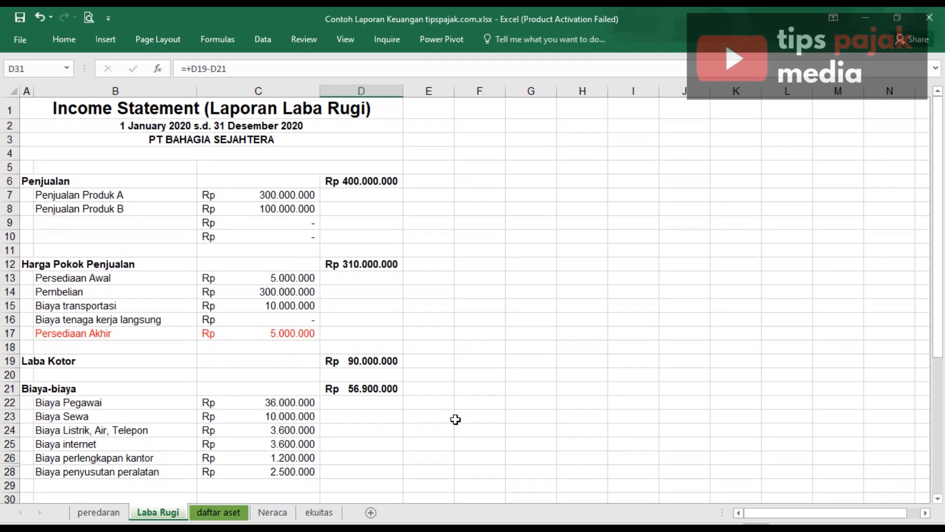
left_click(388, 184)
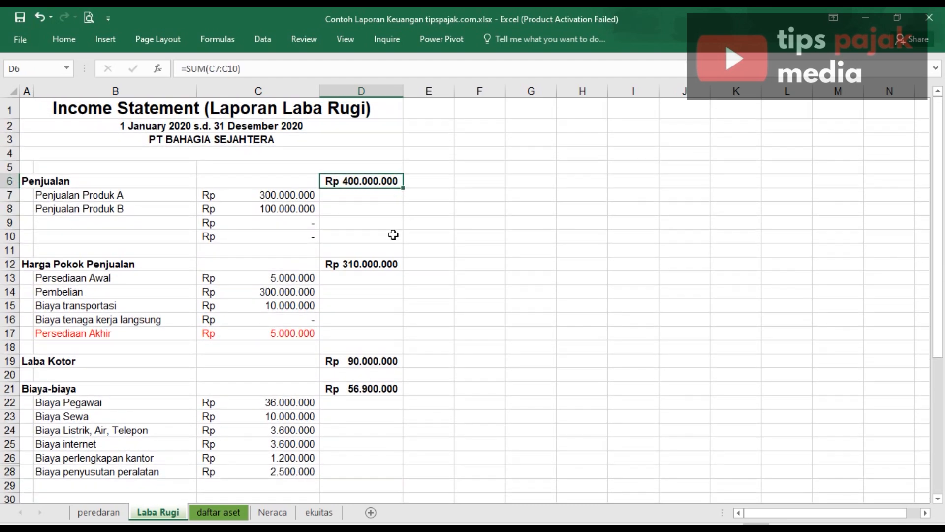
left_click(394, 268)
left_click(365, 368)
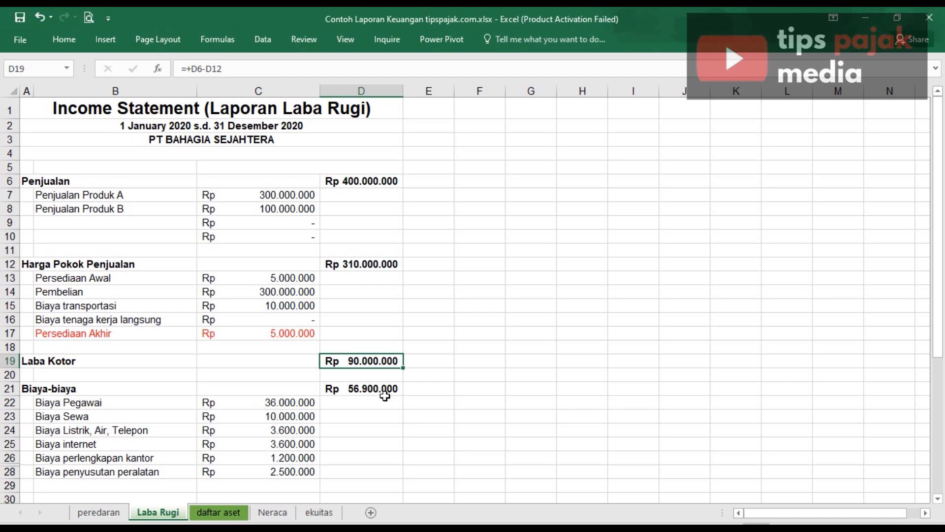
scroll(385, 396, "down", 2)
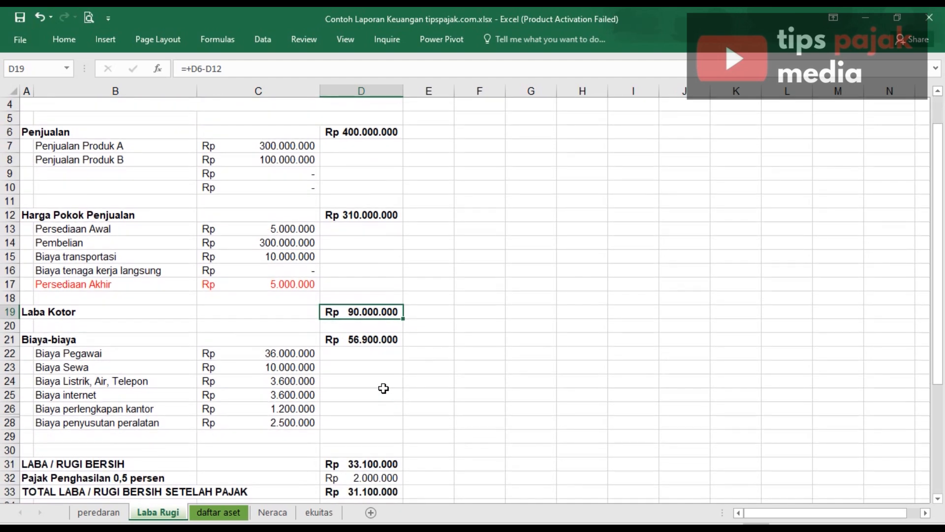
left_click(382, 339)
scroll(374, 395, "down", 1)
left_click(377, 379)
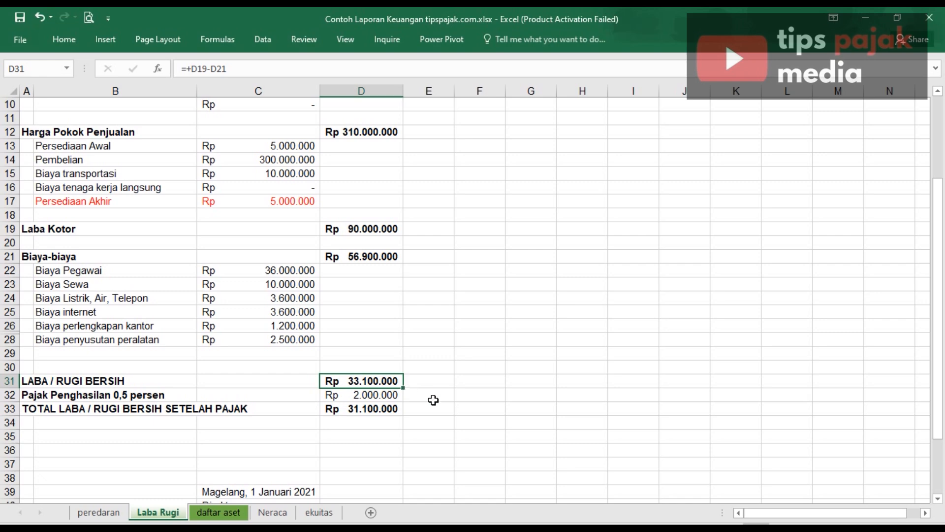
Trace the Pajak Penghasilan 0,5 persen amount in D32 to its source total in E21 on the peredaran sheet.
left_click(31, 395)
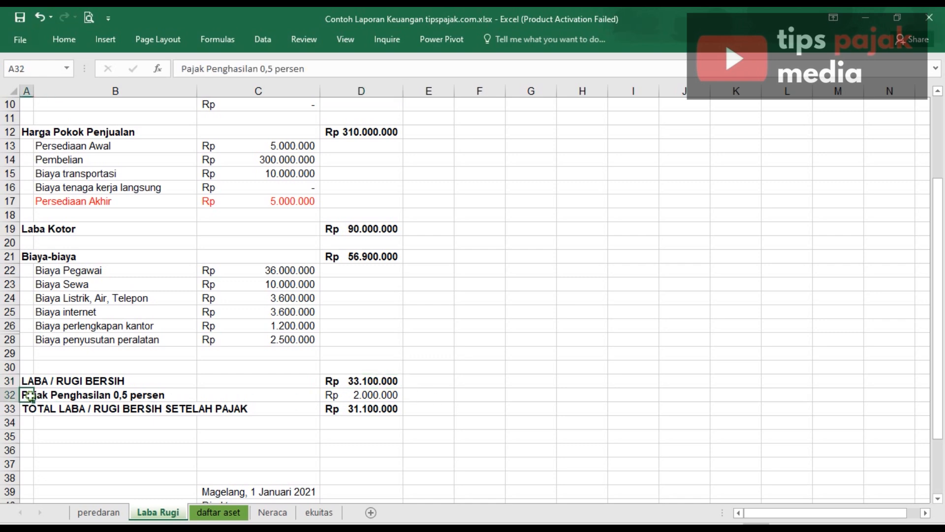
left_click(371, 397)
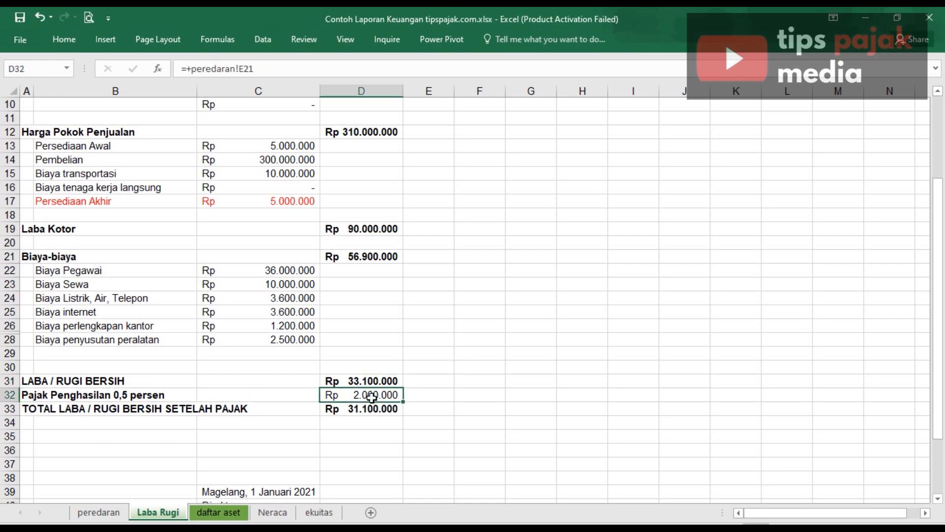
left_click(101, 511)
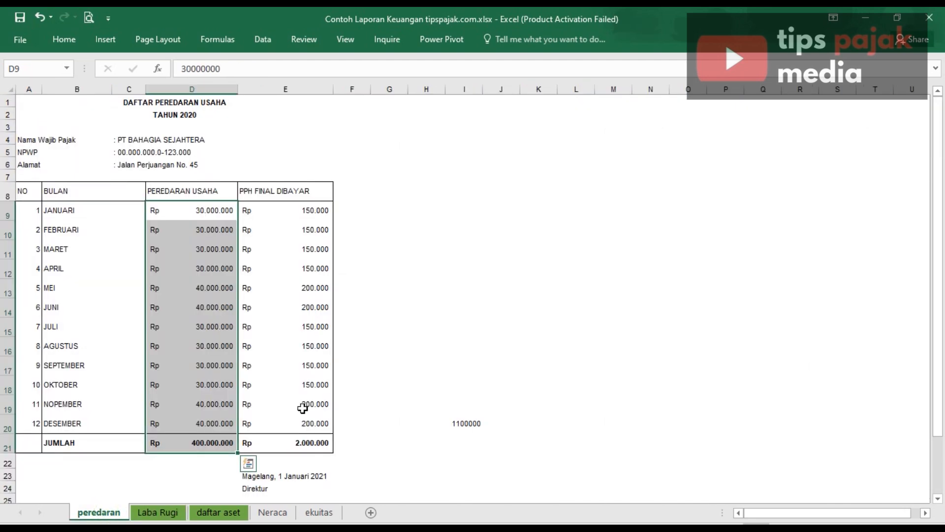
left_click(312, 443)
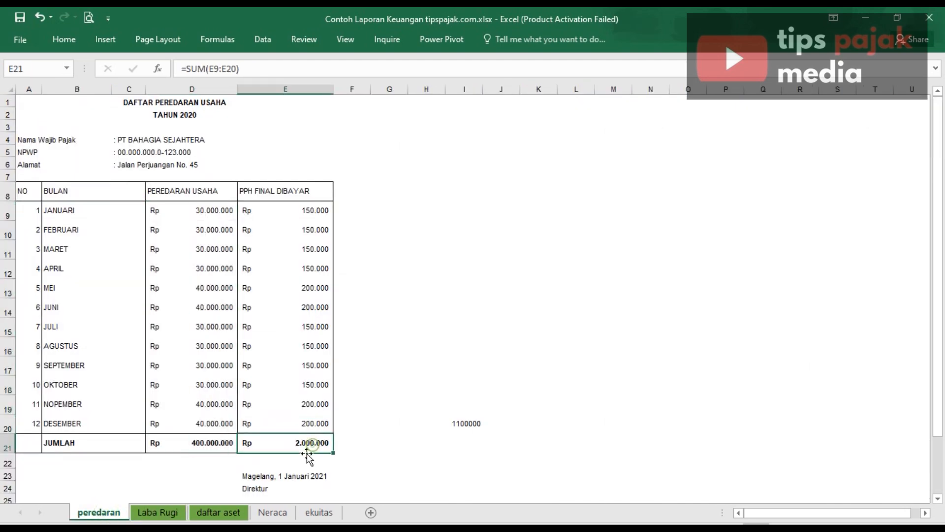
Return to the Laba Rugi sheet and inspect the formula for TOTAL LABA / RUGI BERSIH SETELAH PAJAK in D33.
left_click(166, 514)
left_click(354, 409)
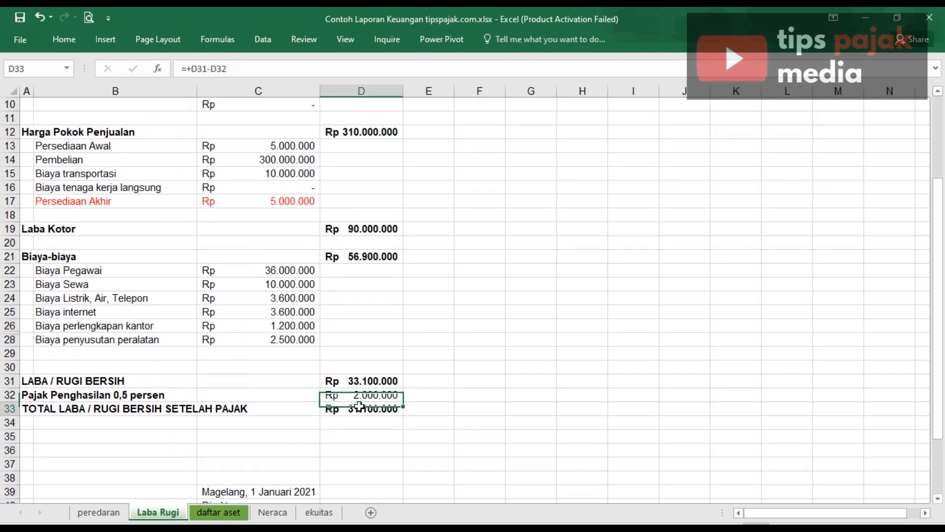
left_click(375, 437)
left_click(384, 411)
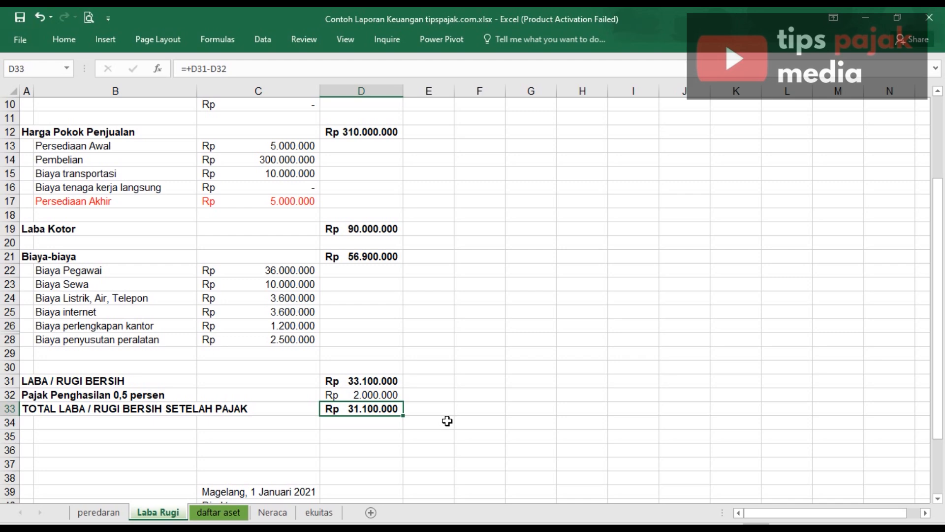
left_click(464, 394)
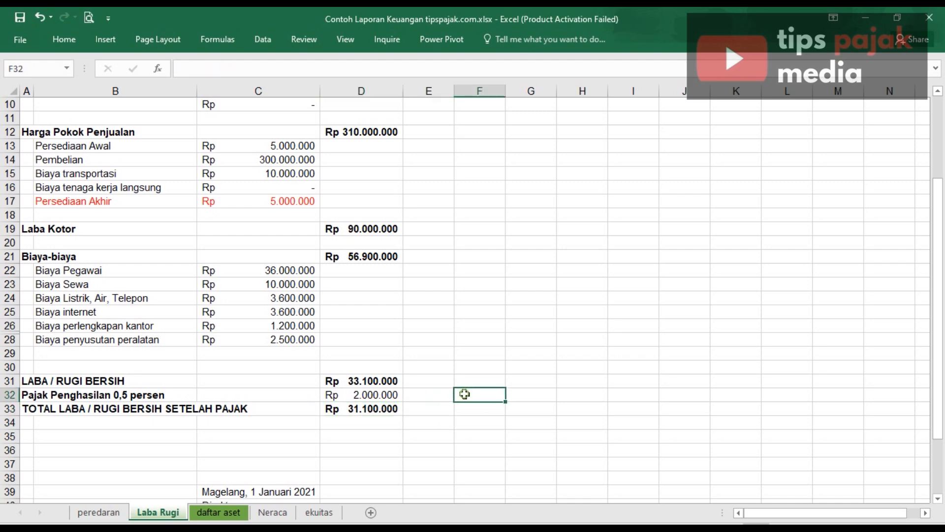
Examine the daftar aset sheet's Peralatan Komputer and Peralatan Kantor entries and the Harga Perolehan amounts in D6 to D10.
left_click(229, 513)
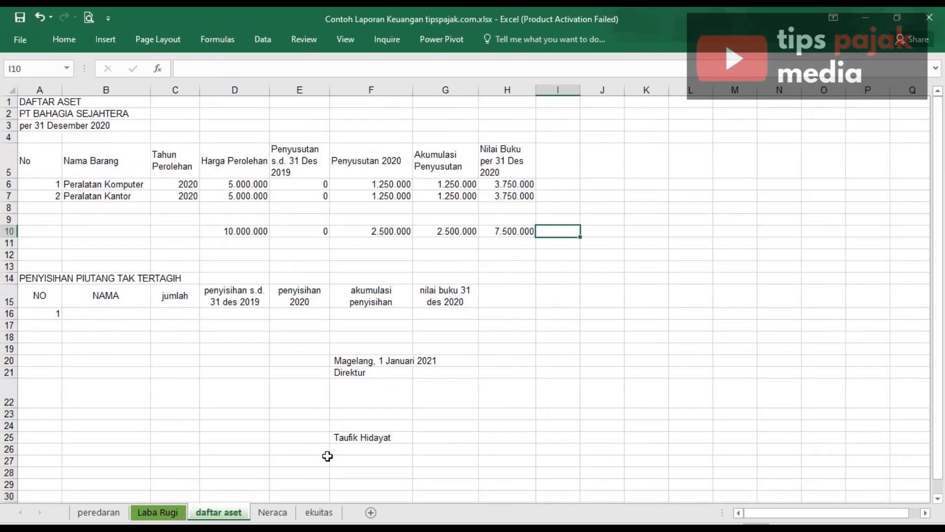
left_click(283, 517)
left_click(220, 513)
left_click(146, 220)
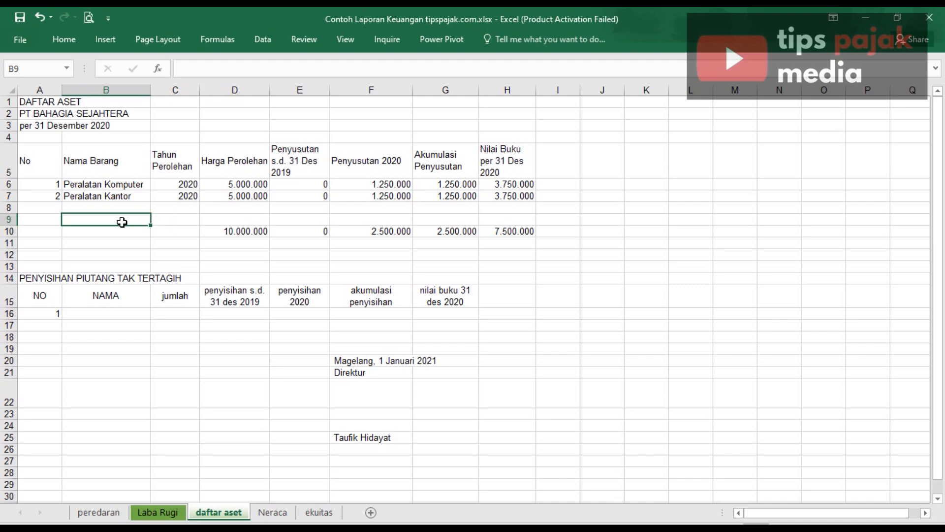
left_click(81, 185)
left_click(90, 196)
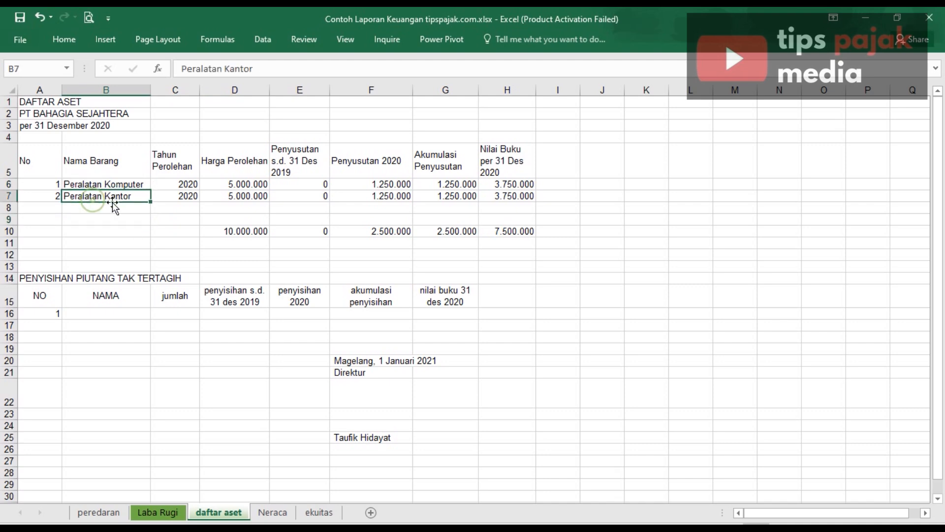
left_click_drag(237, 185, 238, 234)
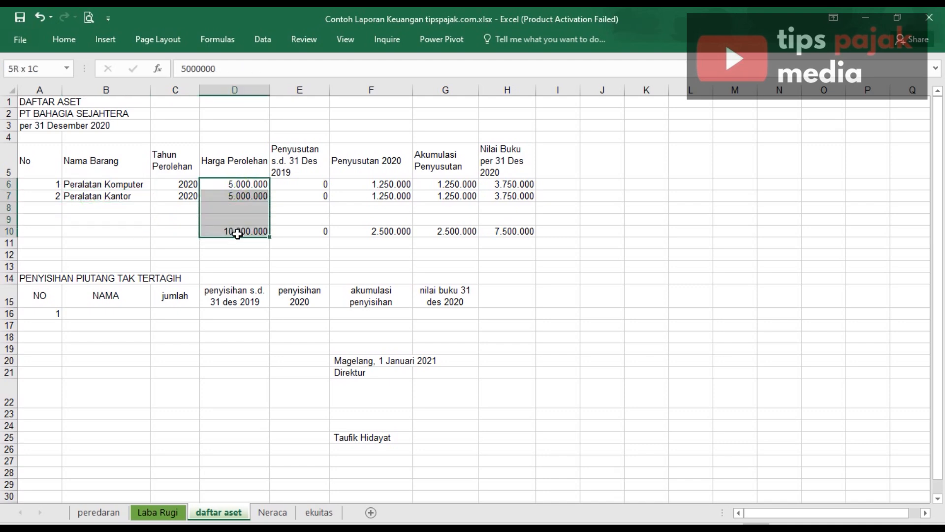
Check the Penyusutan 2020 column against the acquisition costs and inspect Peralatan Komputer's depreciation formula in F6.
left_click(394, 90)
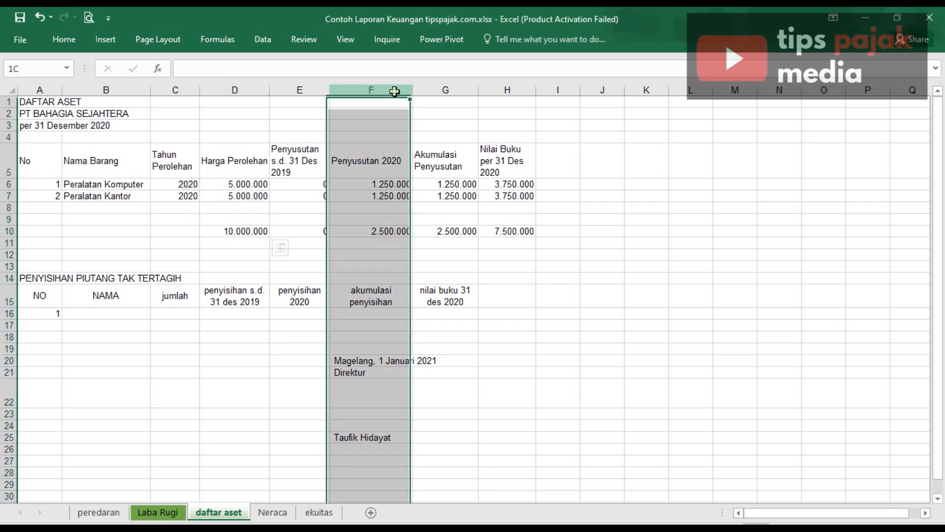
left_click(506, 276)
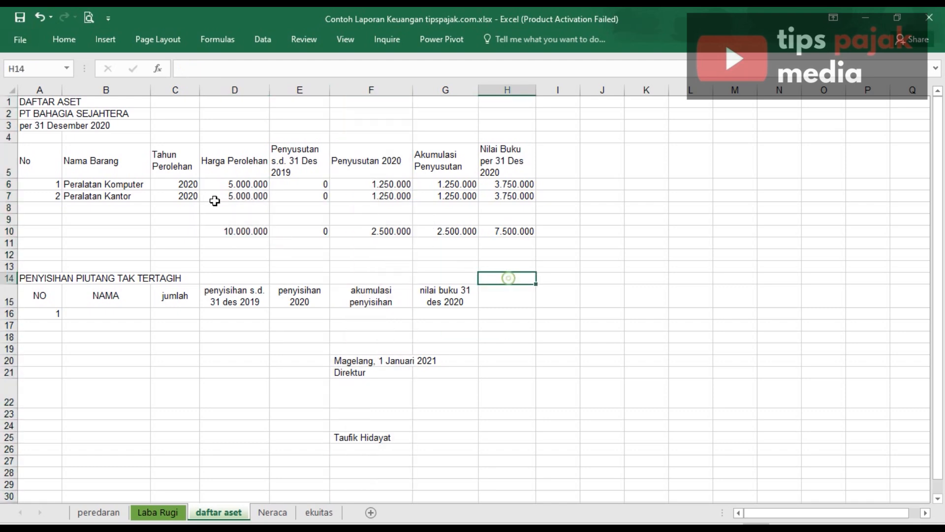
left_click(220, 185)
left_click(226, 196)
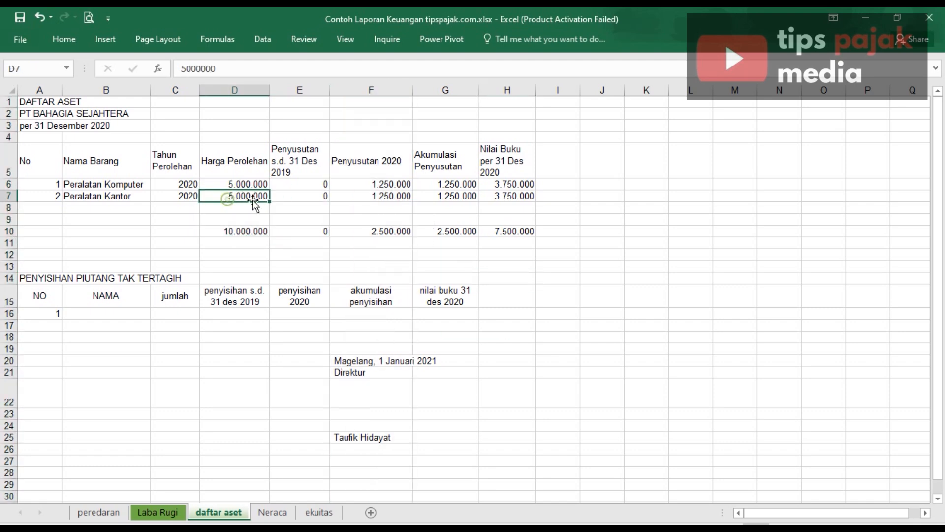
left_click(371, 184)
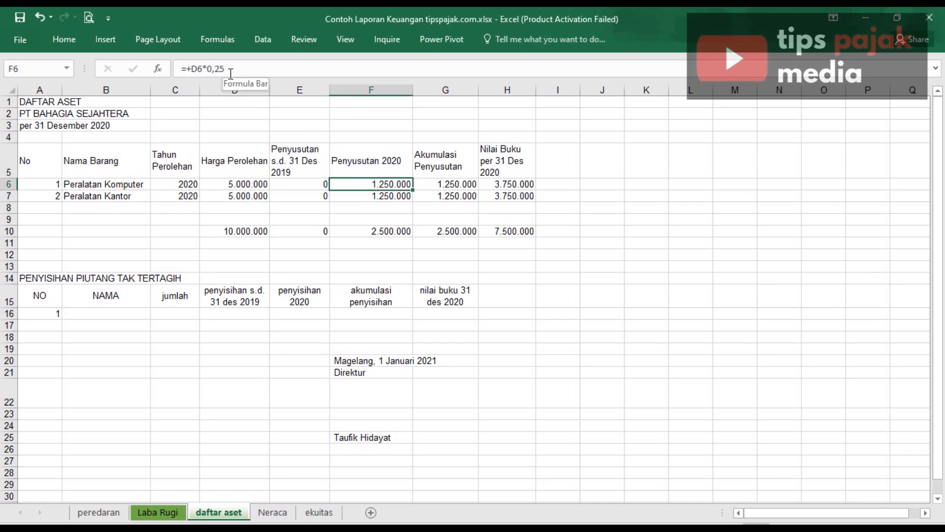
left_click(416, 218)
left_click(391, 182)
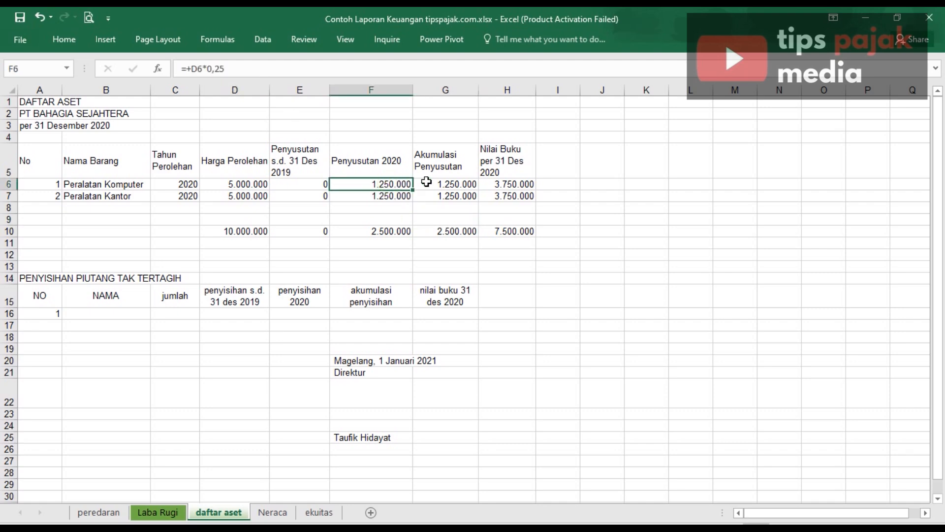
Inspect Peralatan Komputer's Akumulasi Penyusutan formula in G6 with its depreciation inputs, and the Nilai Buku formula in H6.
left_click(426, 182)
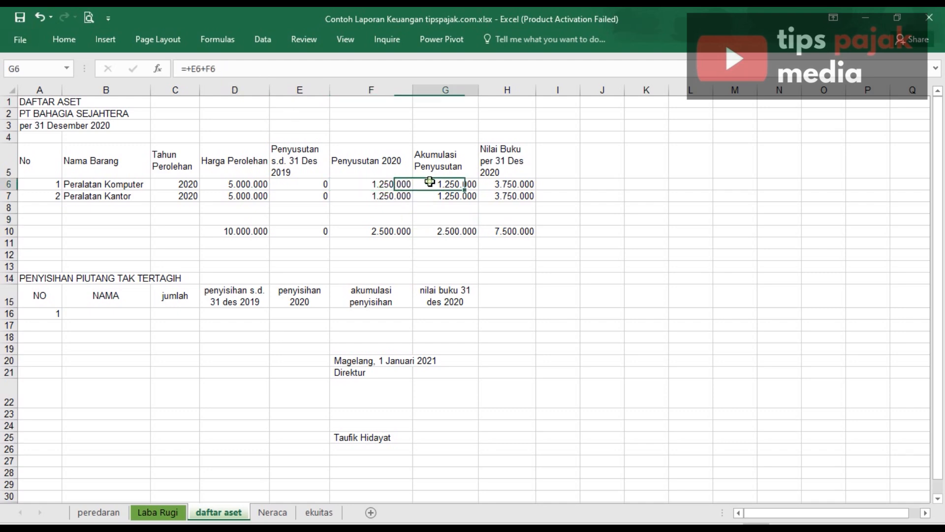
left_click(319, 89)
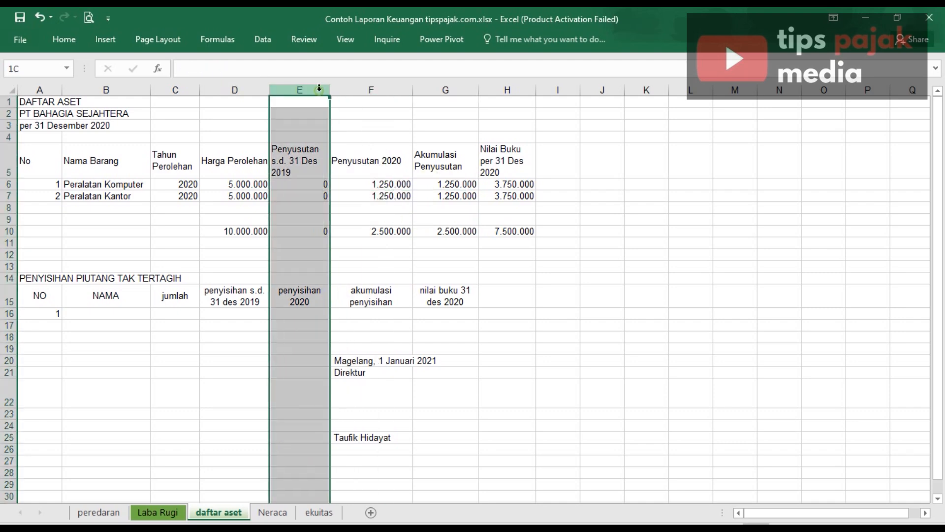
left_click(157, 195)
left_click(369, 186)
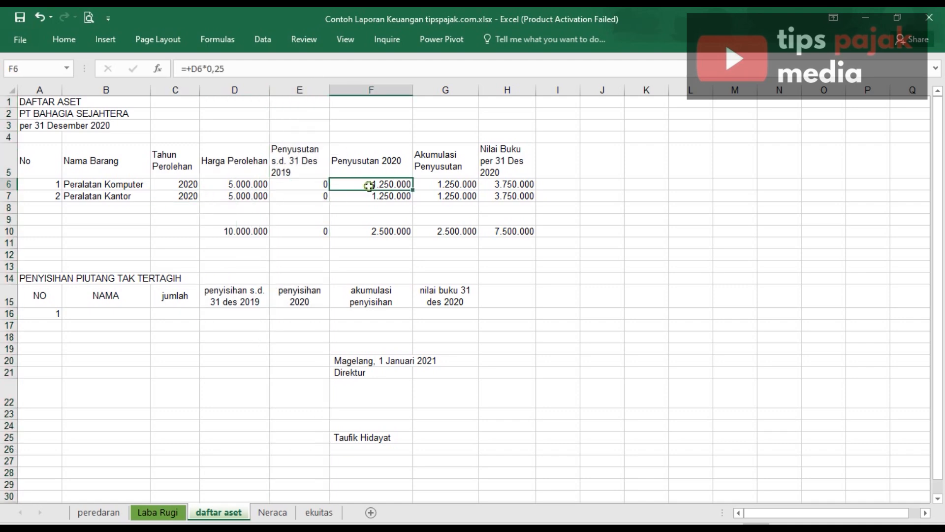
left_click(456, 183)
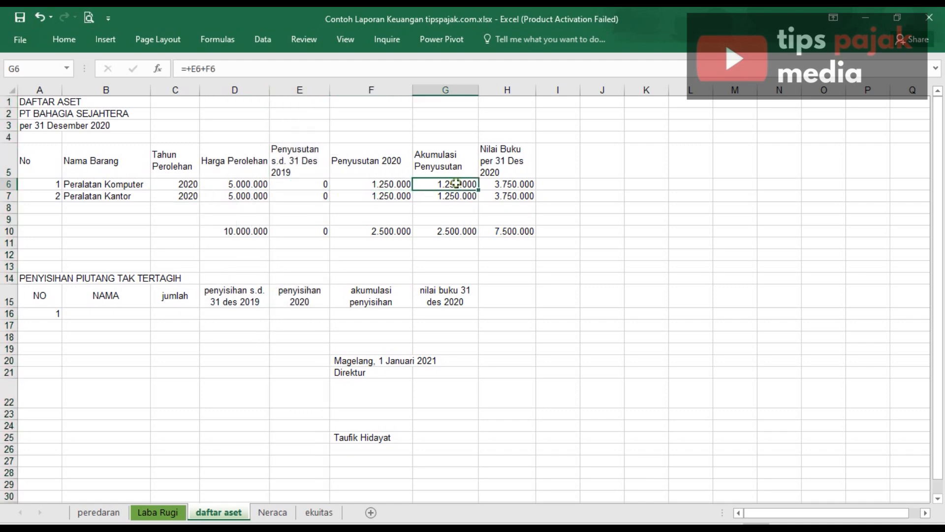
left_click(507, 185)
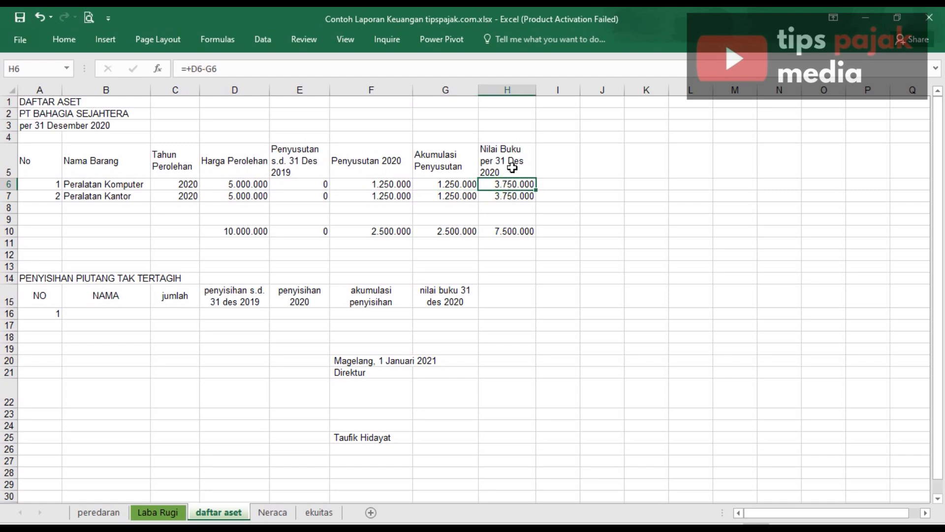
Recheck how Peralatan Komputer's book value is built in row 6, from Harga Perolehan through Penyusutan 2020 and Akumulasi Penyusutan to H6.
left_click(511, 168)
left_click(99, 194)
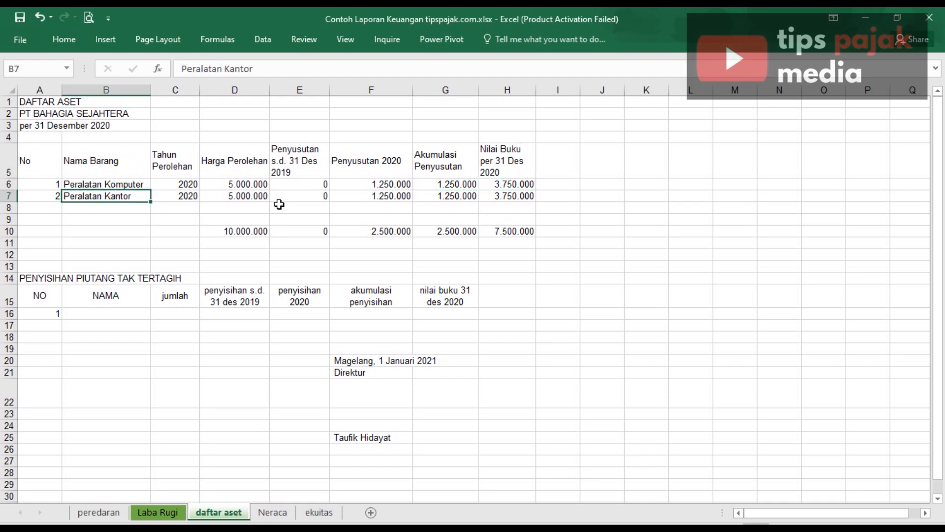
left_click(236, 182)
left_click(388, 182)
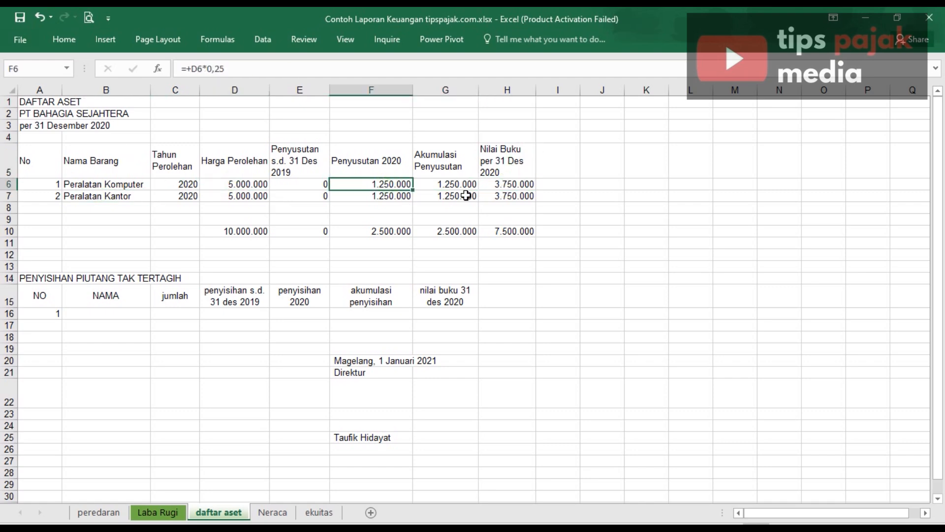
left_click(263, 183)
left_click(430, 186)
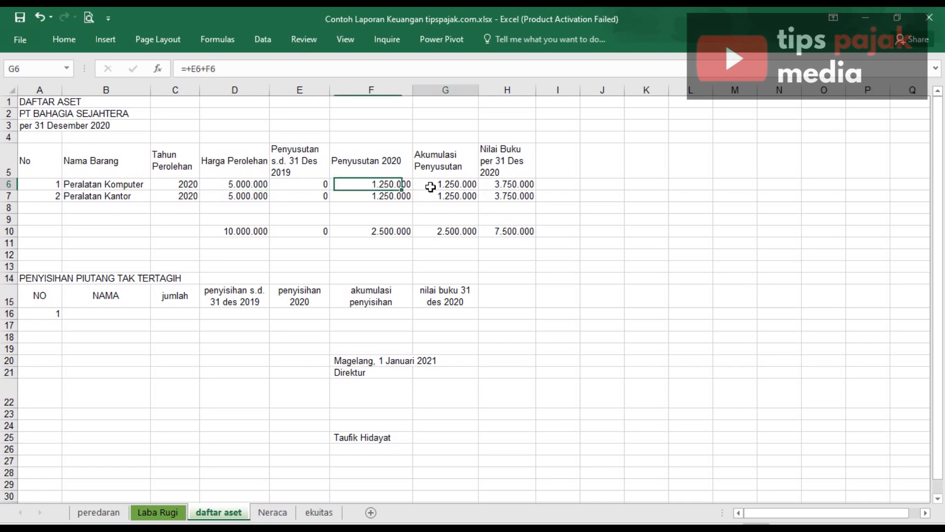
left_click(516, 188)
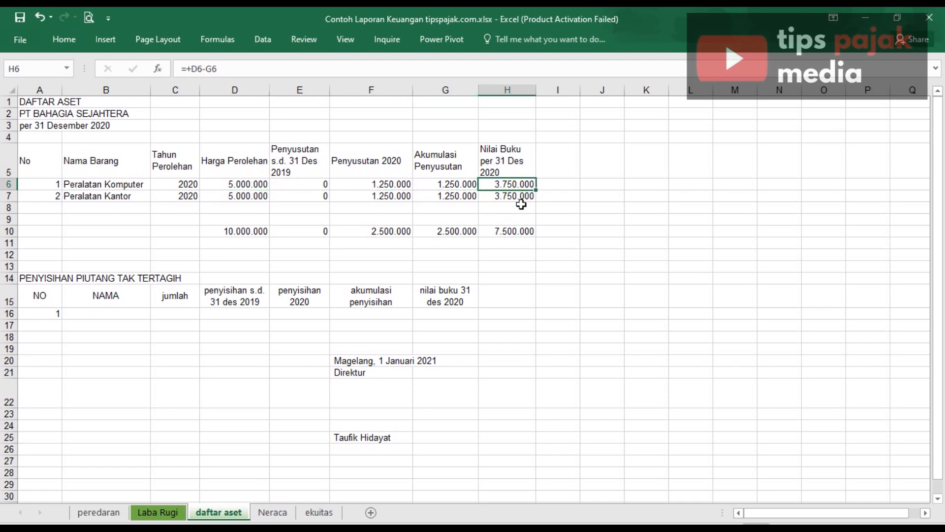
Inspect Peralatan Kantor's Harga Perolehan in D7, its Nilai Buku formula in H7 and the total acquisition cost formula in D10.
left_click(246, 198)
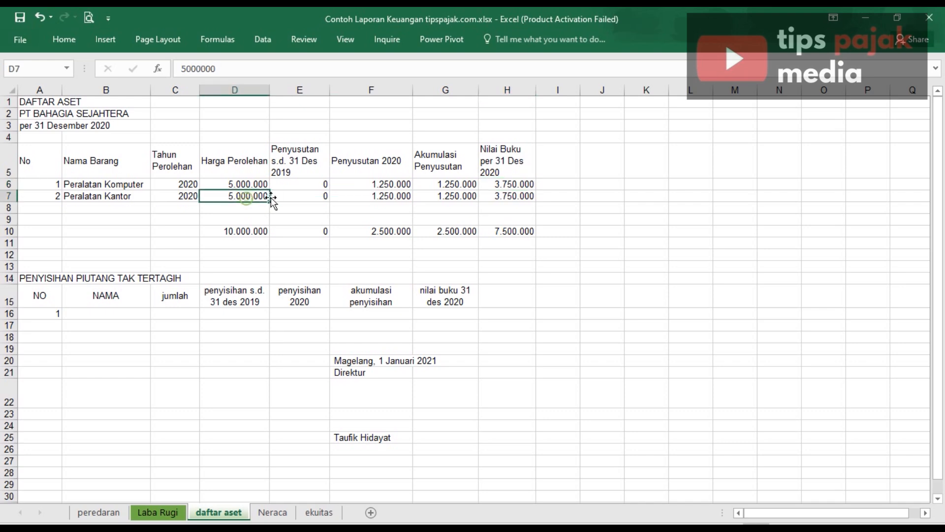
left_click(502, 198)
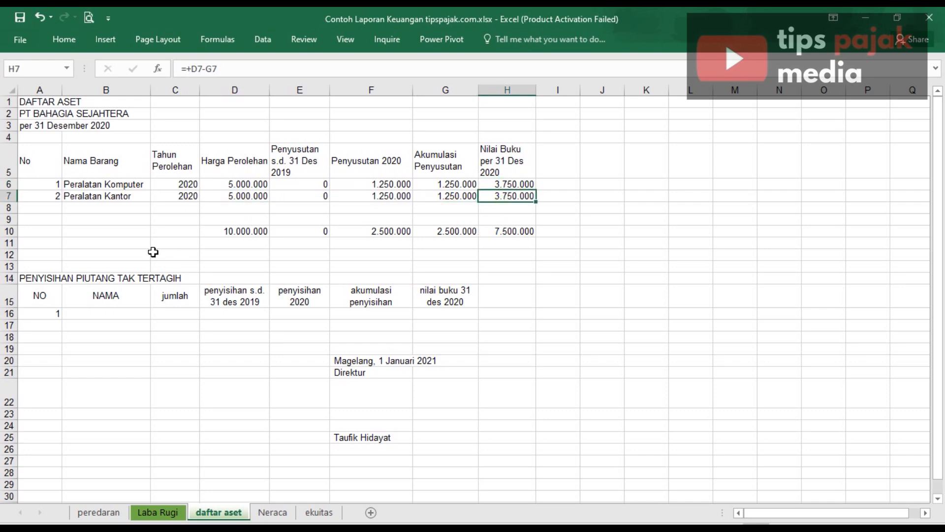
left_click(250, 233)
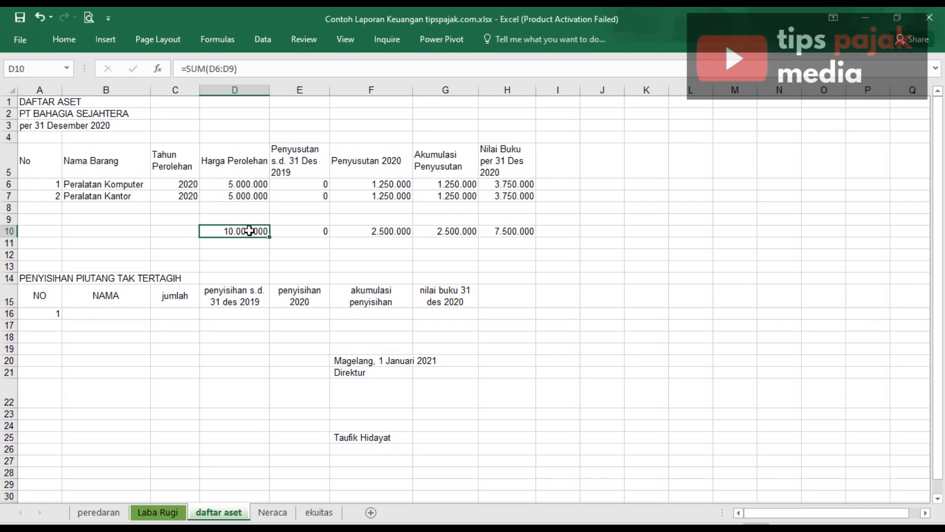
Trace the Neraca sheet's Peralatan kantor and Akumulasi penyusutan amounts in D15 and D16 to the daftar aset totals in D10 and G10.
left_click(288, 513)
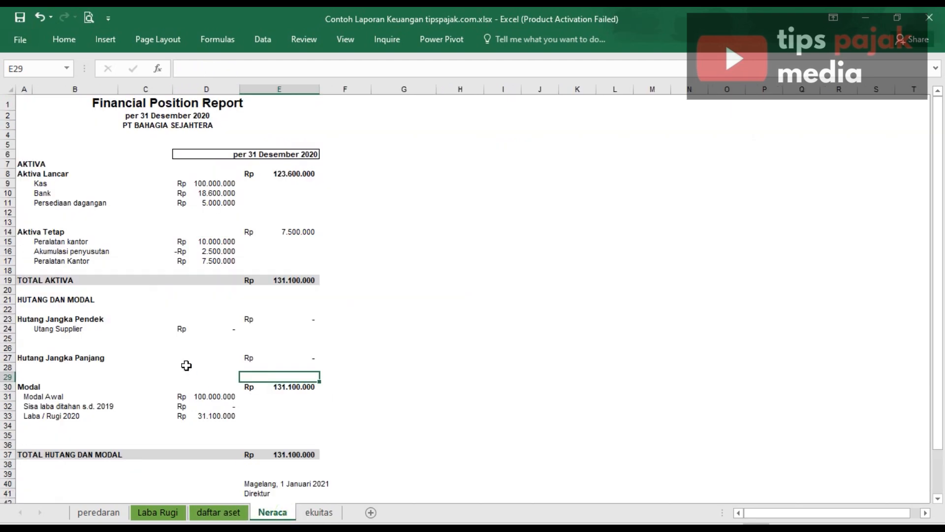
left_click(189, 244)
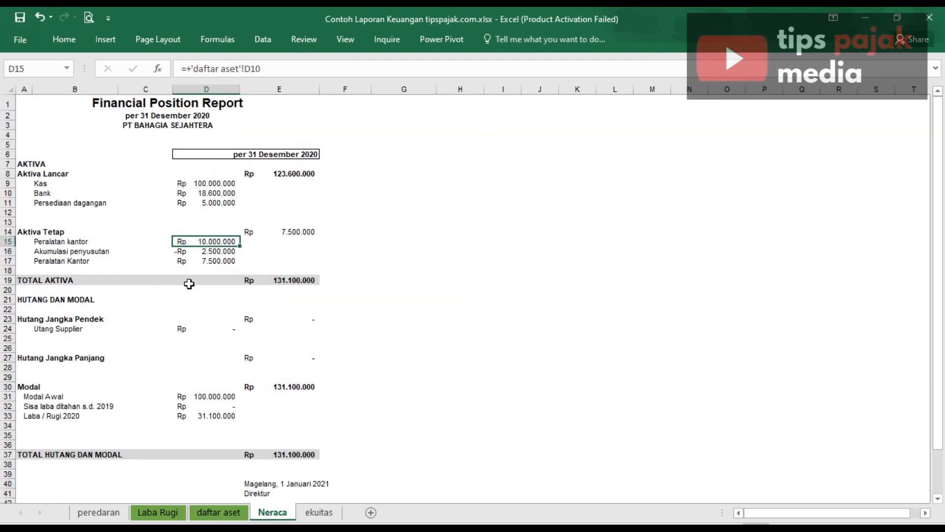
left_click(211, 512)
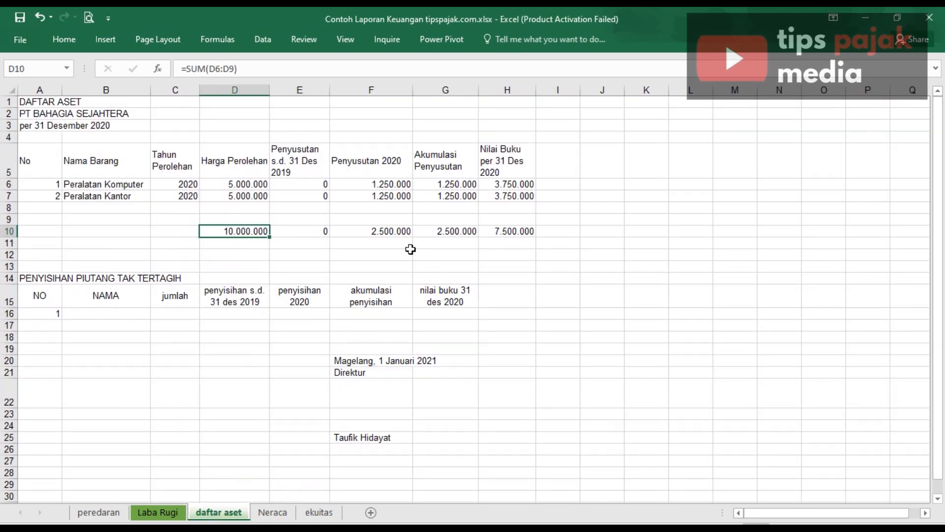
left_click(430, 232)
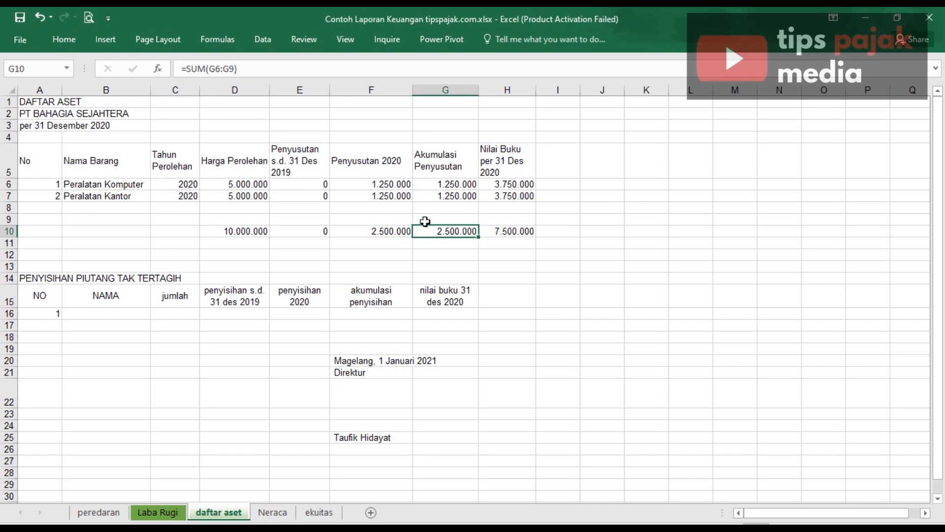
left_click(272, 512)
left_click(221, 252)
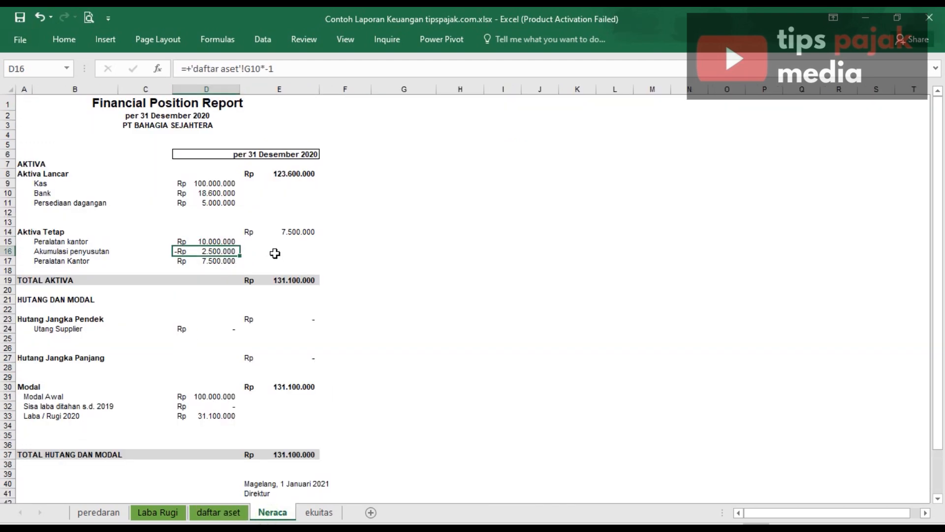
Return to the daftar aset sheet and examine the PENYISIHAN PIUTANG TAK TERTAGIH table's columns.
left_click(216, 512)
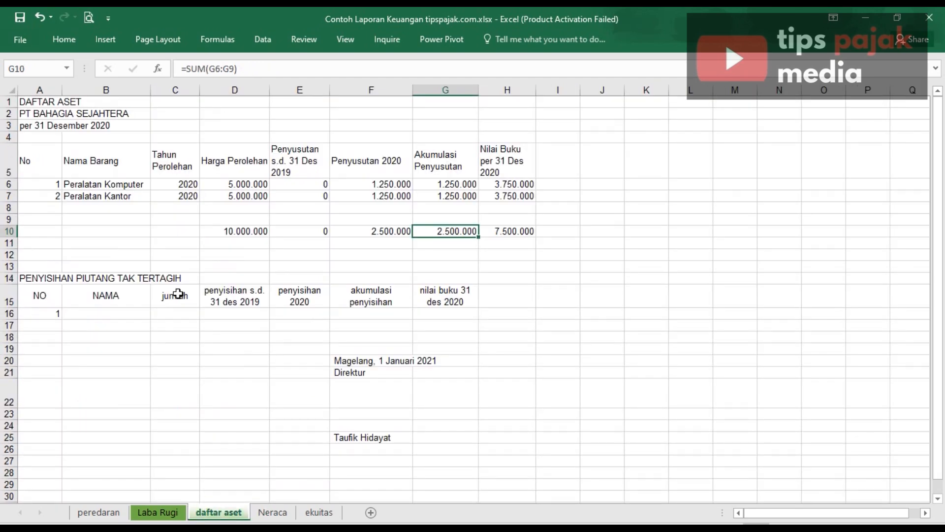
left_click(95, 307)
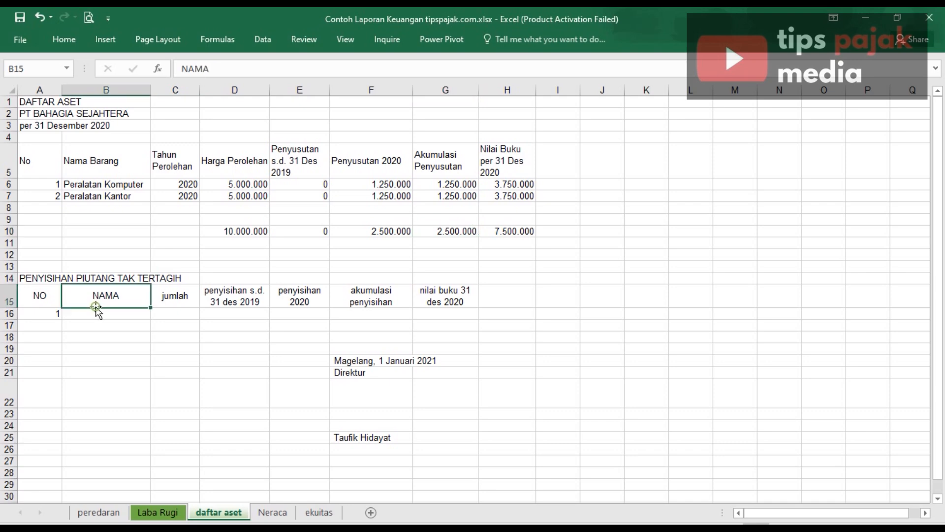
Examine the Neraca sheet's Financial Position Report heading and compare its TOTAL AKTIVA row with the TOTAL HUTANG DAN MODAL row.
left_click(271, 514)
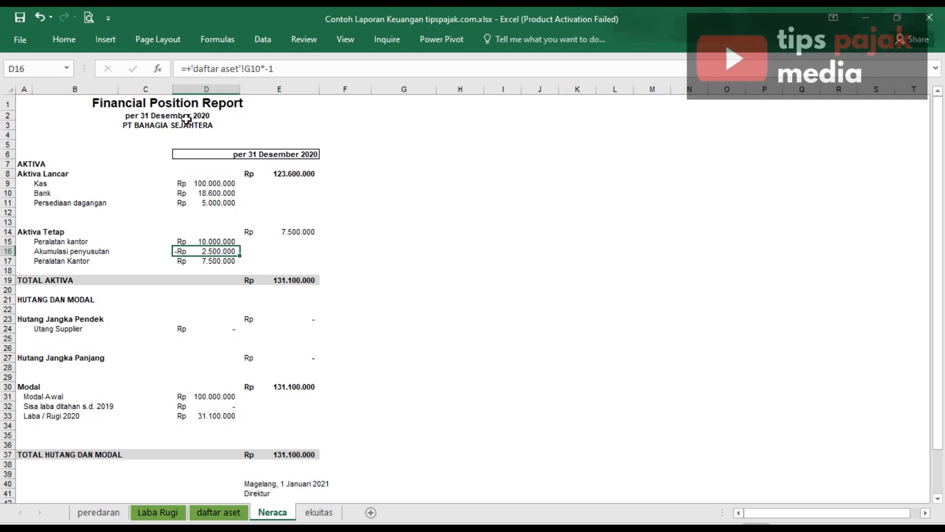
left_click(184, 104)
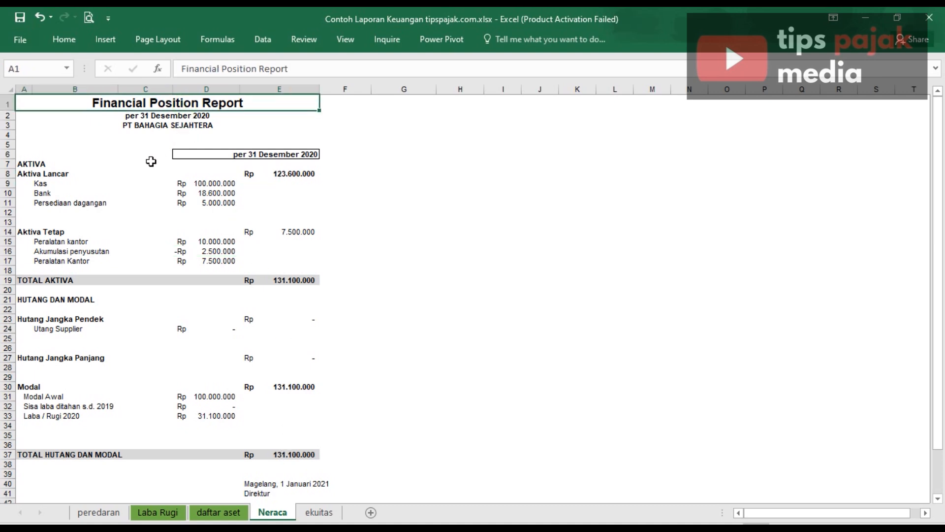
left_click(98, 173)
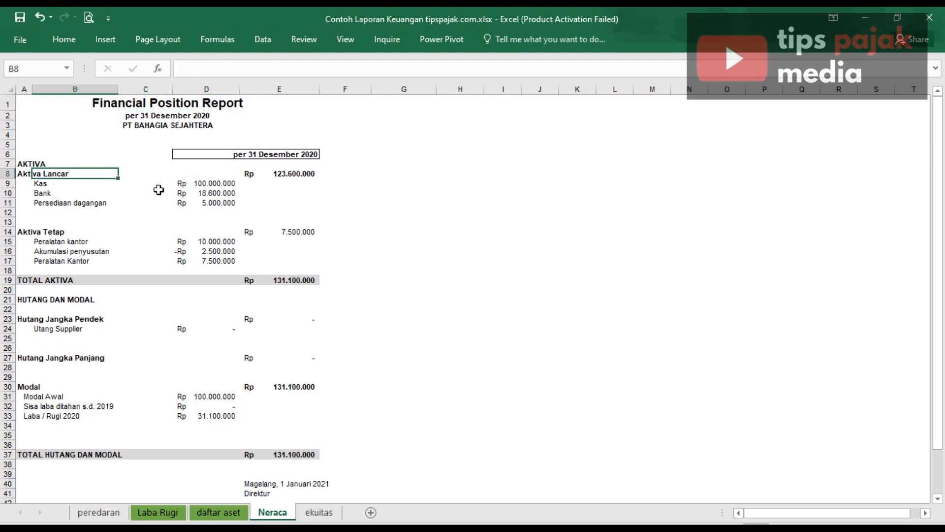
left_click(8, 280)
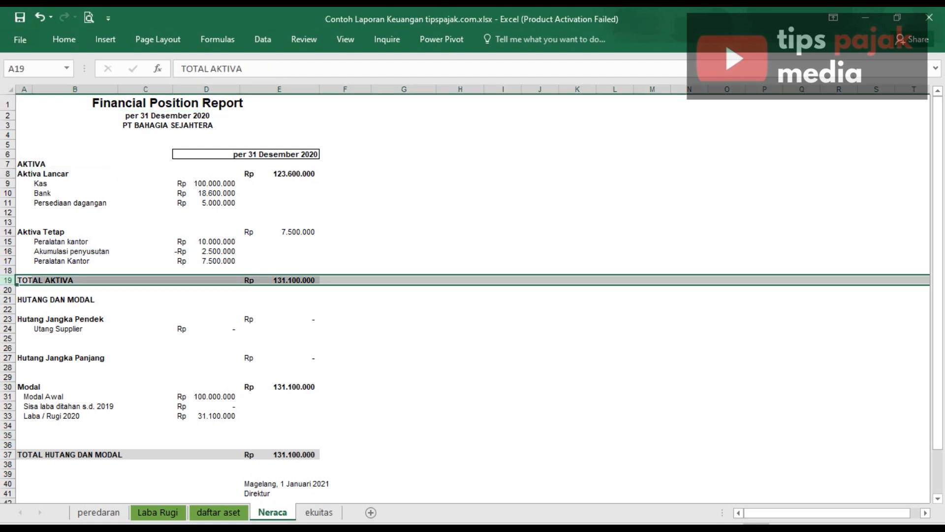
left_click(7, 454)
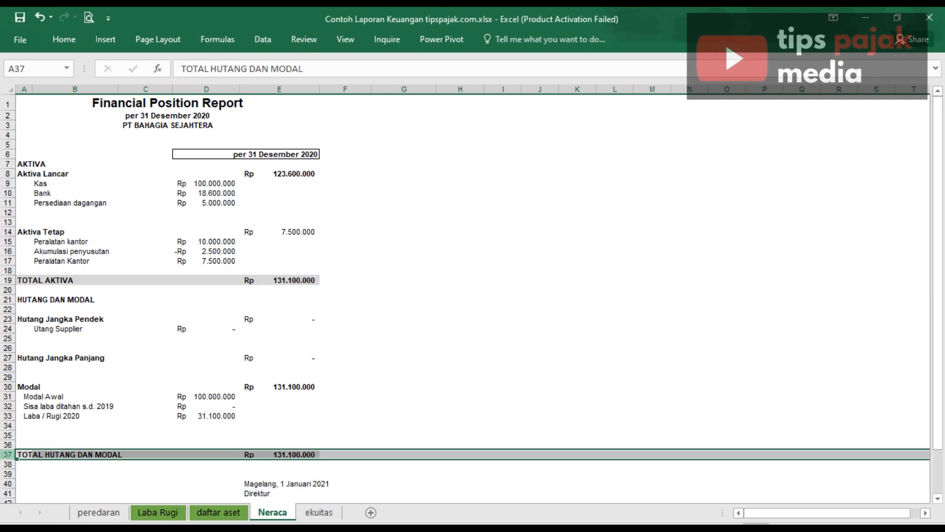
left_click(253, 245)
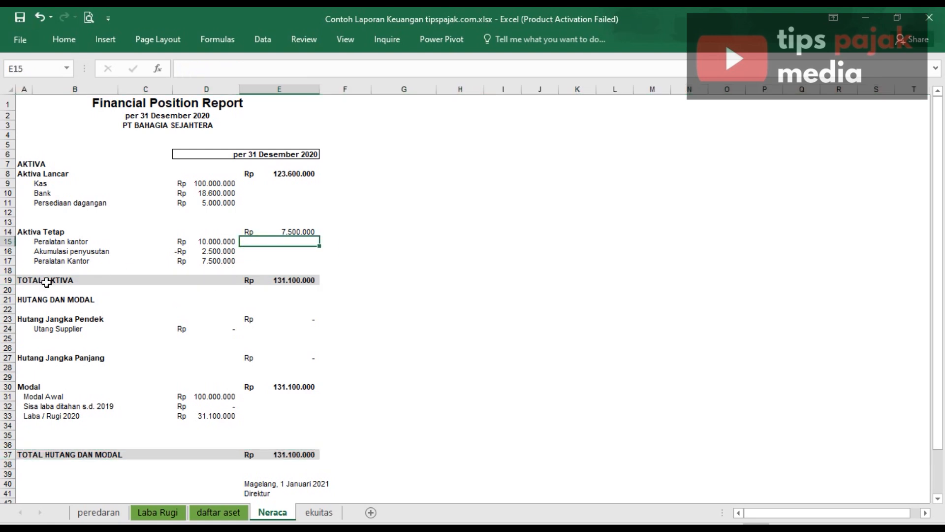
left_click(11, 280)
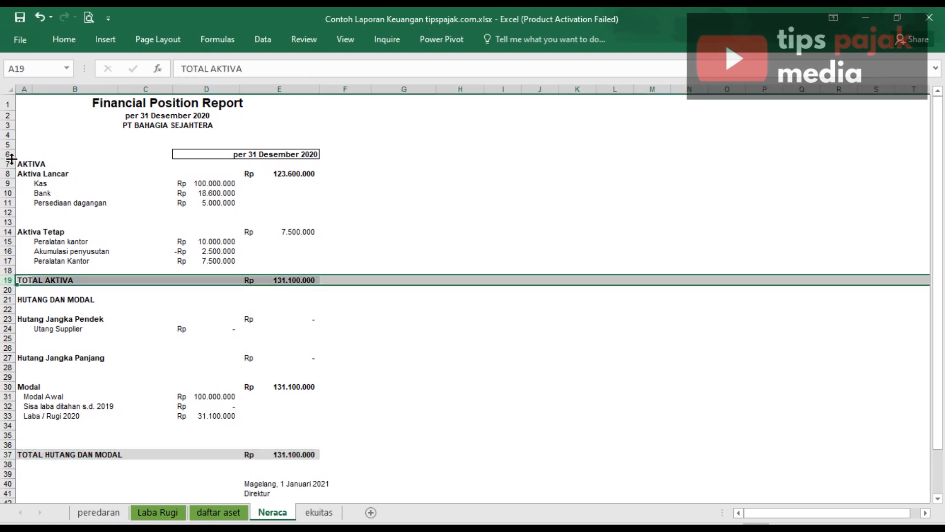
Examine how the AKTIVA section is divided into Aktiva Lancar and Aktiva Tetap and which accounts each group lists.
left_click(8, 164)
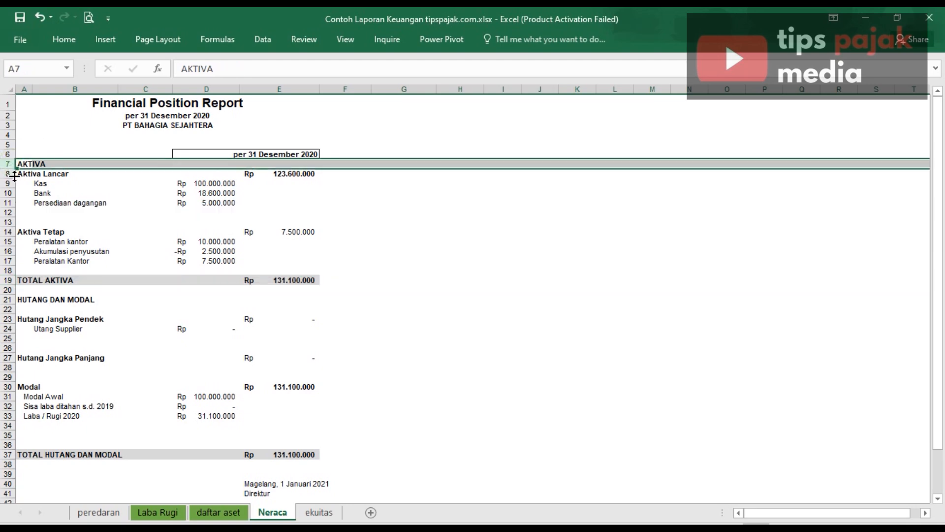
left_click(22, 176)
left_click(30, 233)
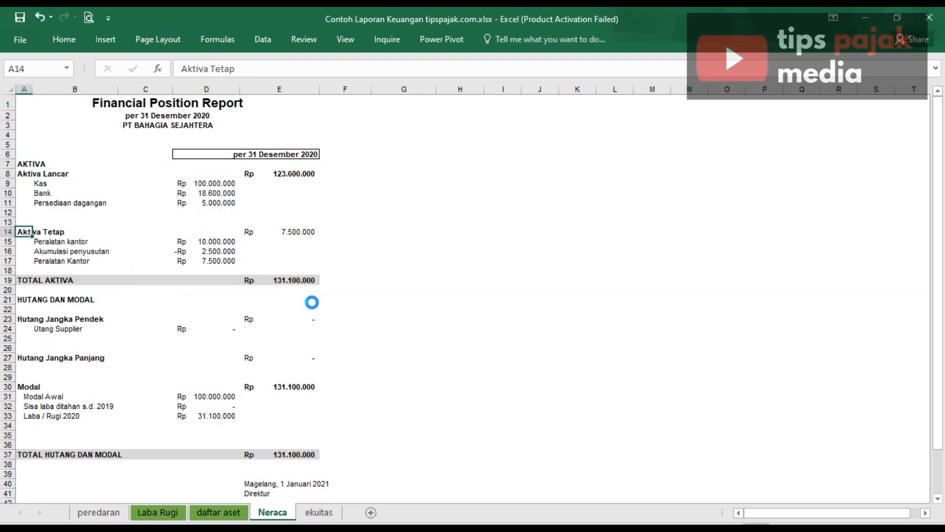
scroll(312, 303, "up", 4)
scroll(312, 302, "up", 2)
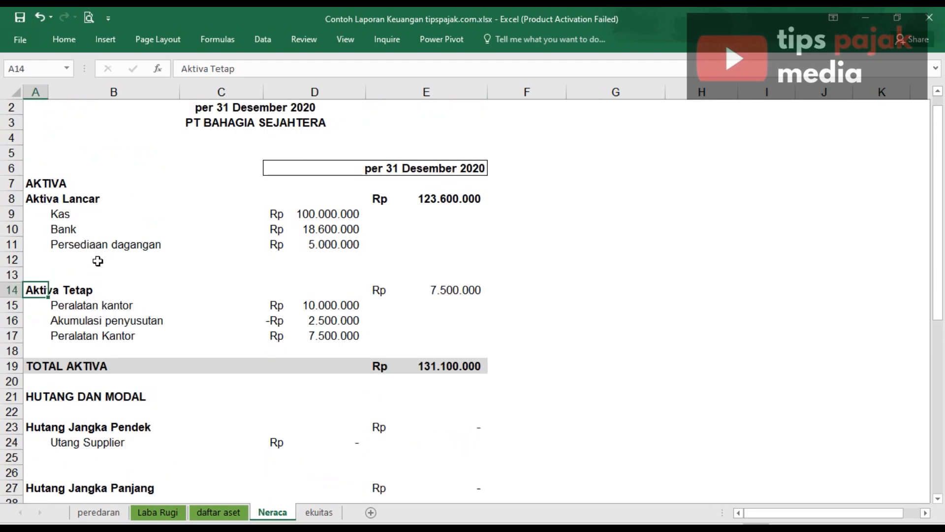
left_click(98, 260)
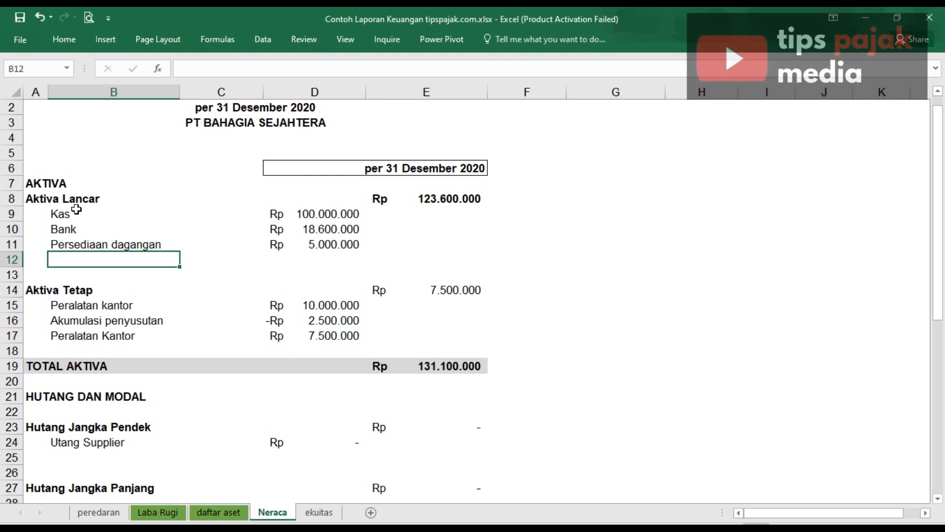
left_click(96, 291)
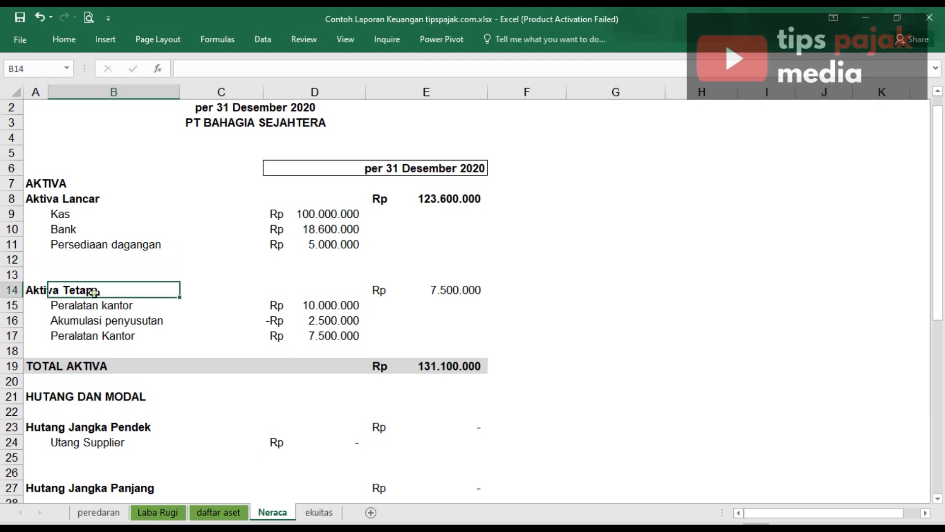
left_click(237, 283)
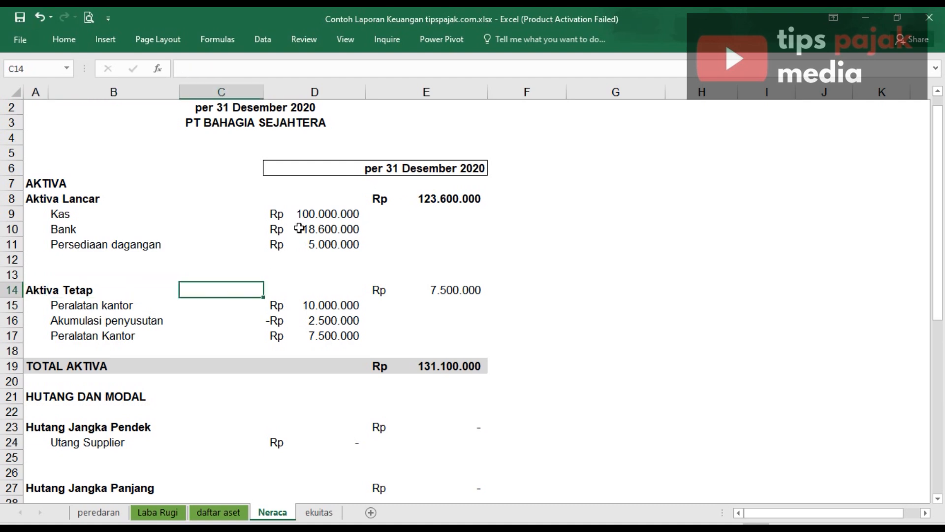
Inspect the Kas, Bank and Persediaan dagangan entries in D9 to D11 and the Aktiva Lancar and Aktiva Tetap formulas in E8 and E14.
left_click(352, 215)
left_click(348, 231)
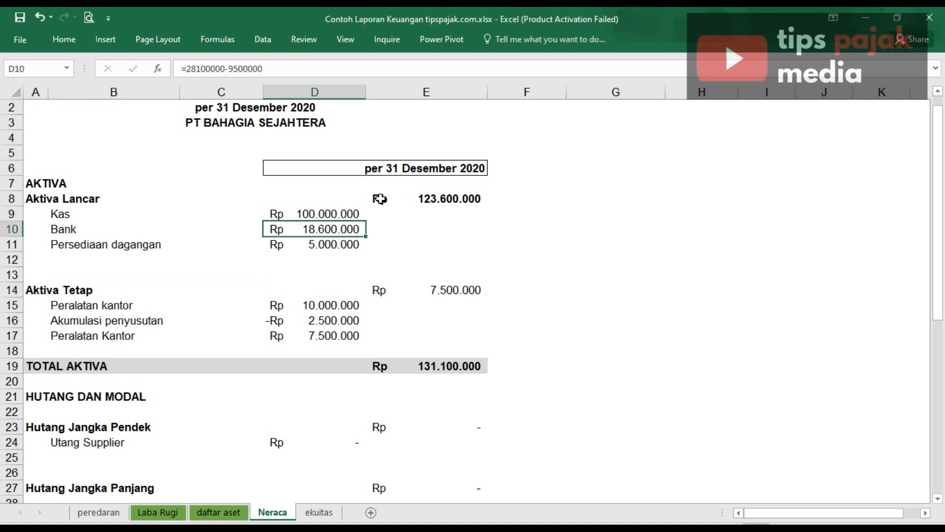
scroll(391, 197, "up", 1)
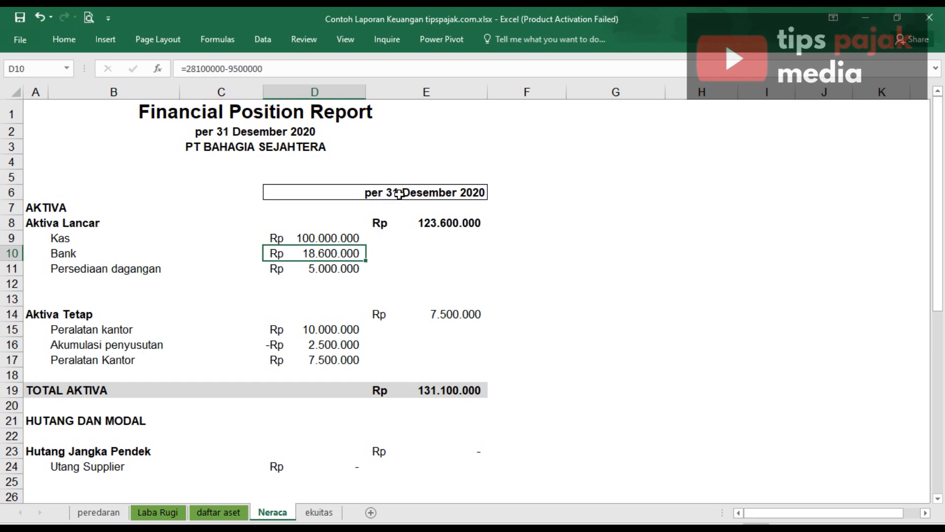
left_click(333, 271)
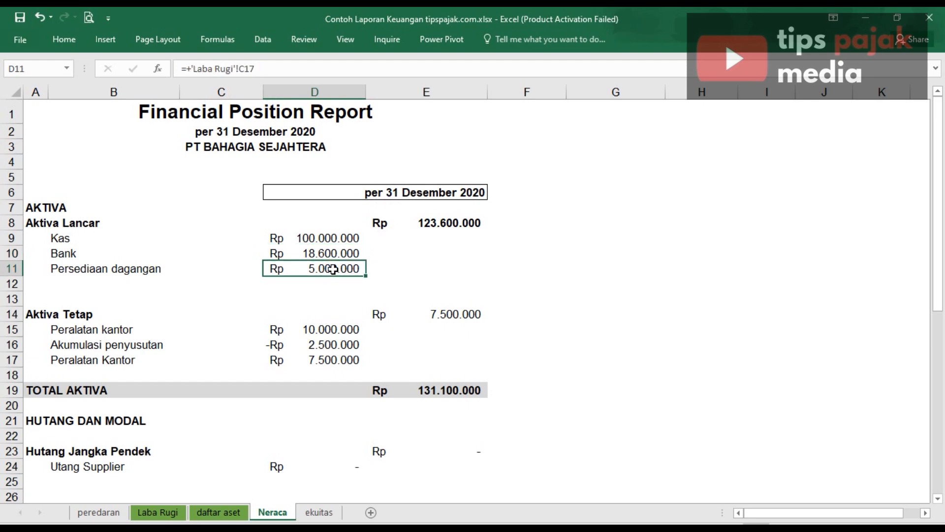
left_click(333, 239)
left_click(337, 254)
left_click(336, 270)
left_click(441, 227)
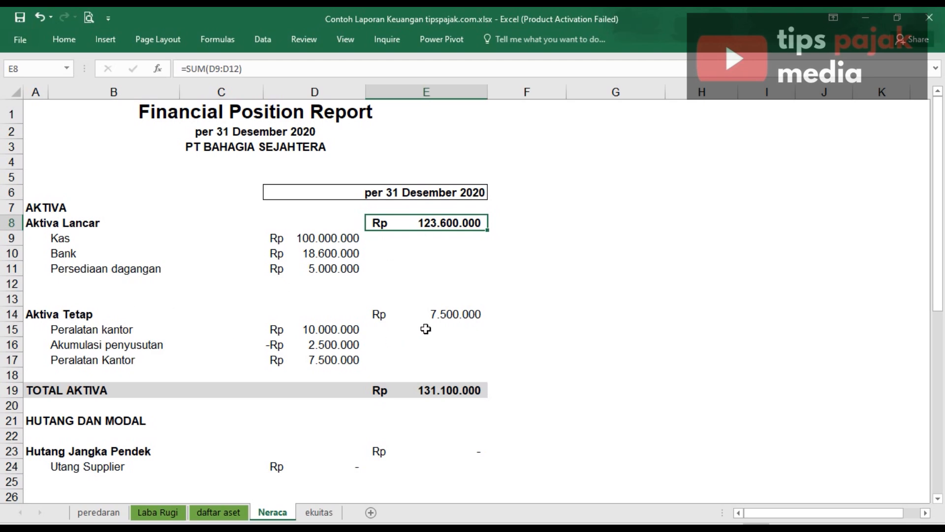
left_click(445, 314)
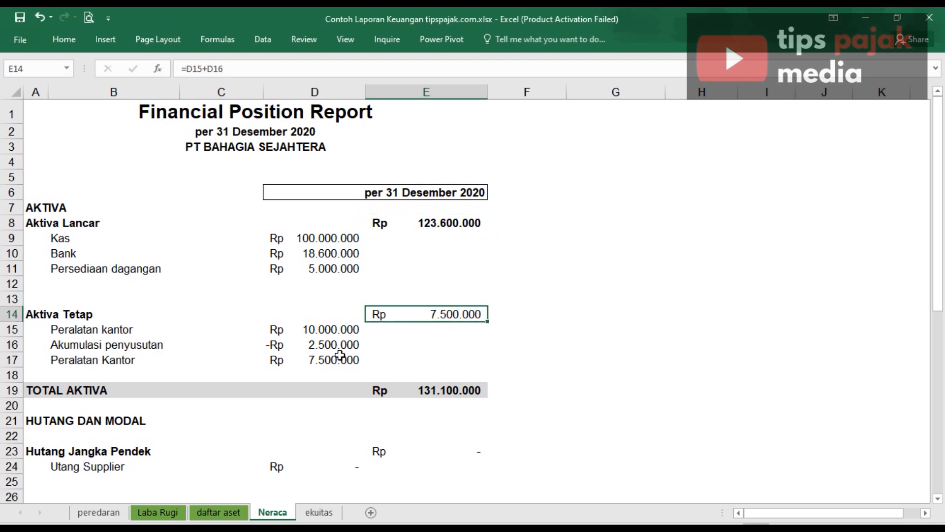
Examine the HUTANG DAN MODAL section's Utang Supplier entry and inspect the Hutang Jangka Pendek formula in E23.
scroll(335, 354, "down", 1)
scroll(366, 346, "down", 1)
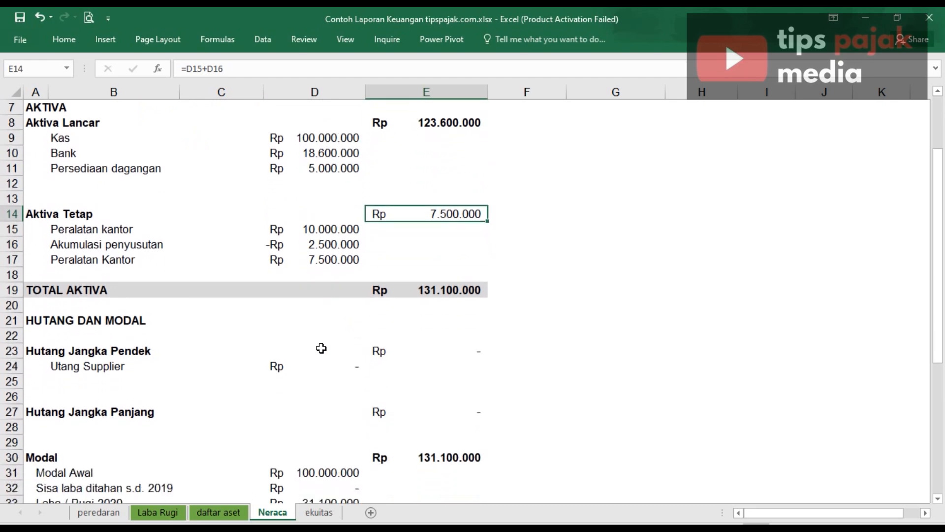
left_click(52, 370)
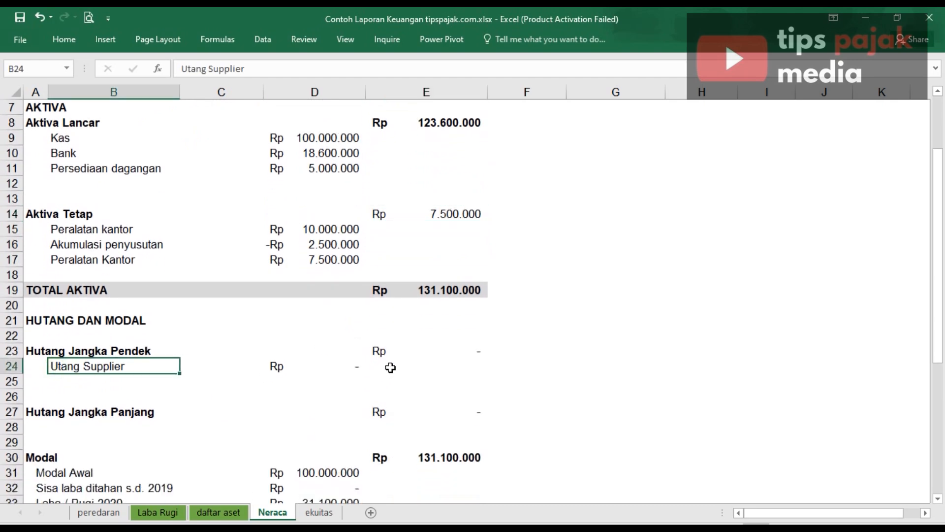
left_click(389, 351)
scroll(324, 388, "down", 1)
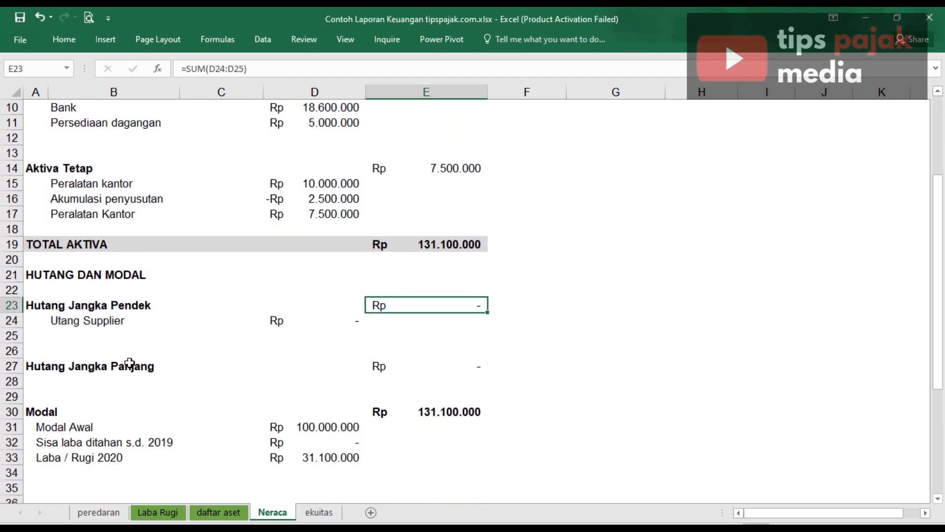
Examine the Hutang Jangka Panjang section and the Modal Awal and Sisa laba ditahan s.d. 2019 entries in D31 and D32.
left_click(338, 380)
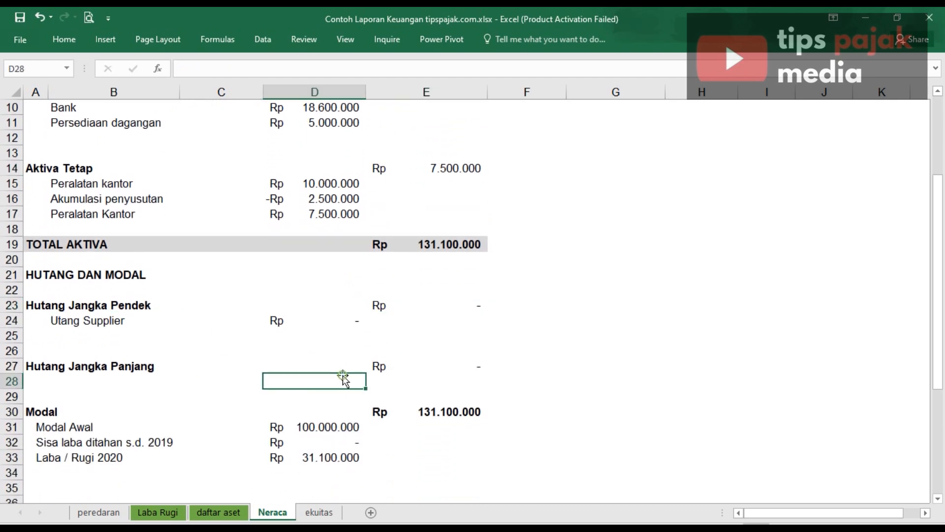
left_click(12, 427)
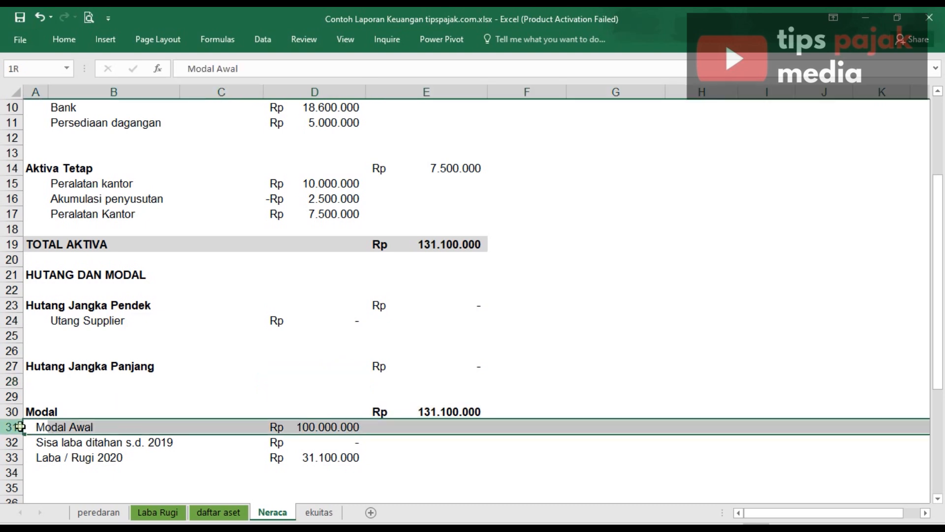
left_click(313, 426)
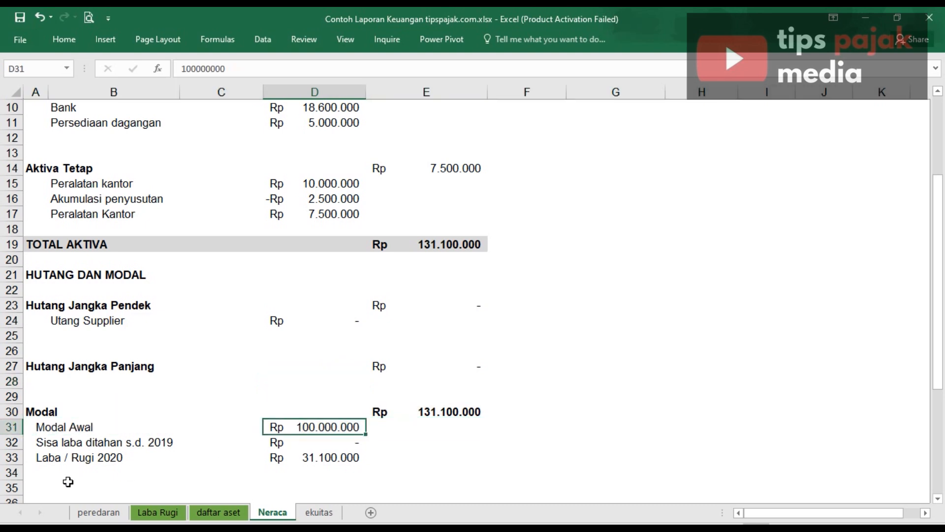
left_click(45, 443)
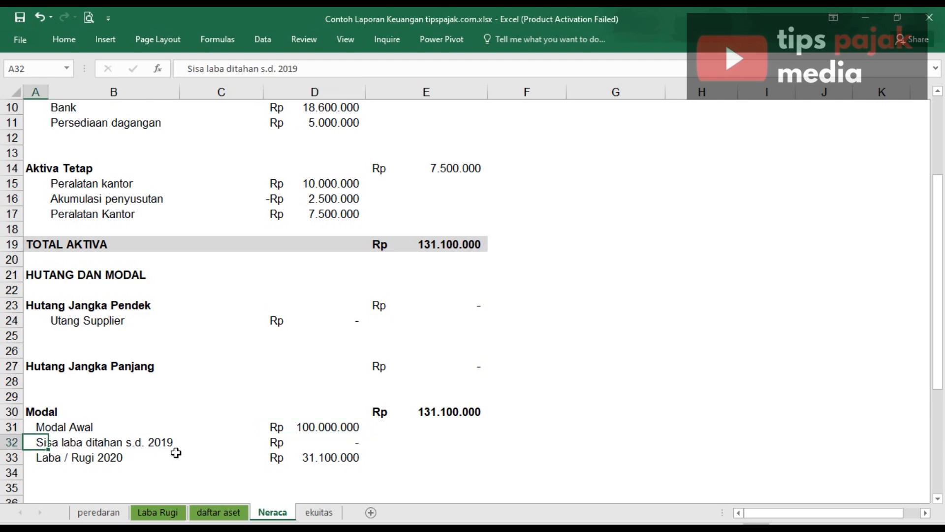
left_click(323, 441)
Inspect the Laba / Rugi 2020 formula in D33 and trace it to the after-tax profit in D33 of the Laba Rugi sheet.
left_click(54, 461)
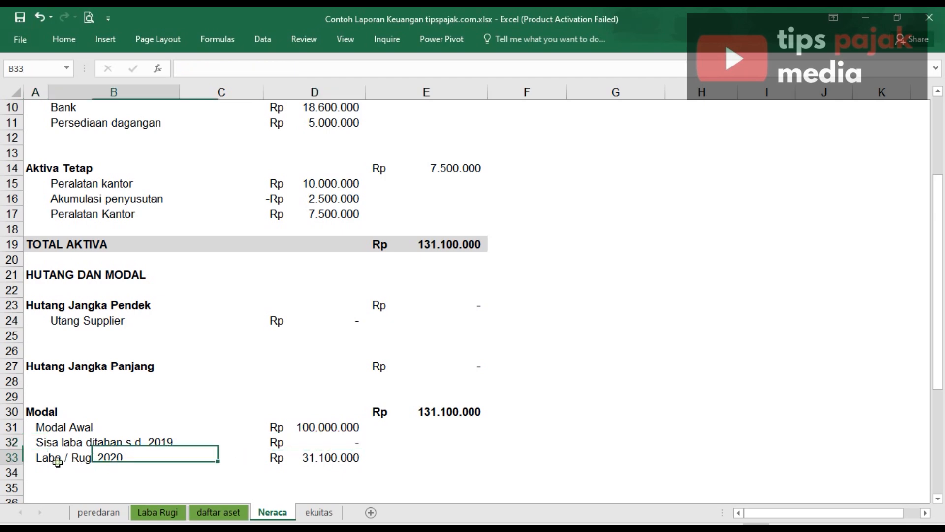
left_click(40, 458)
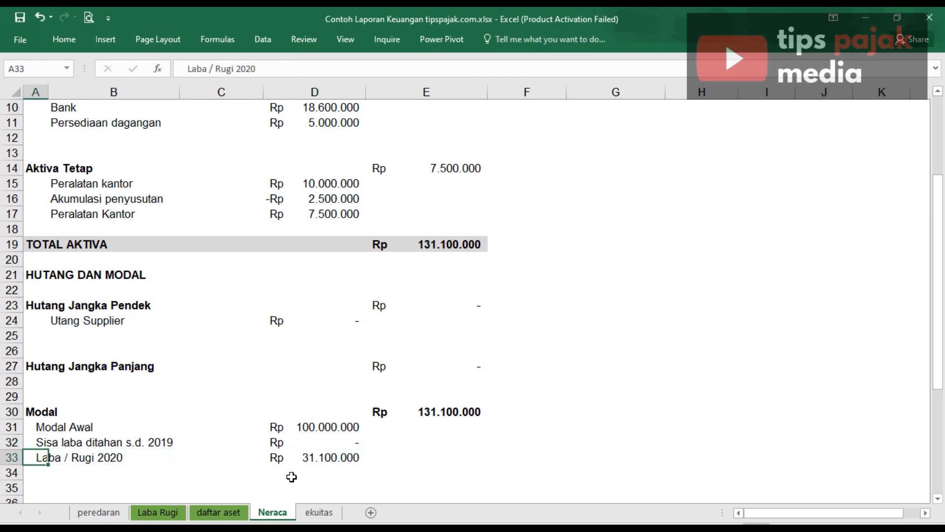
left_click(313, 461)
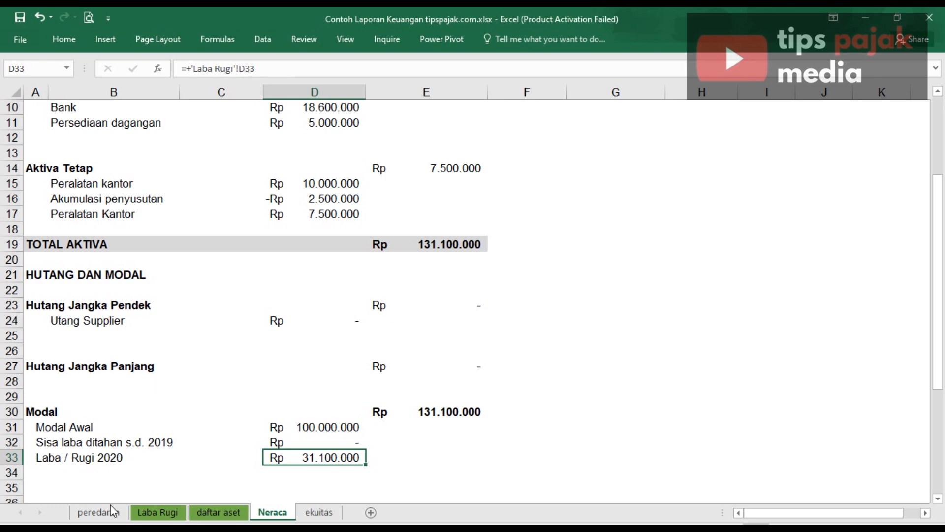
left_click(148, 513)
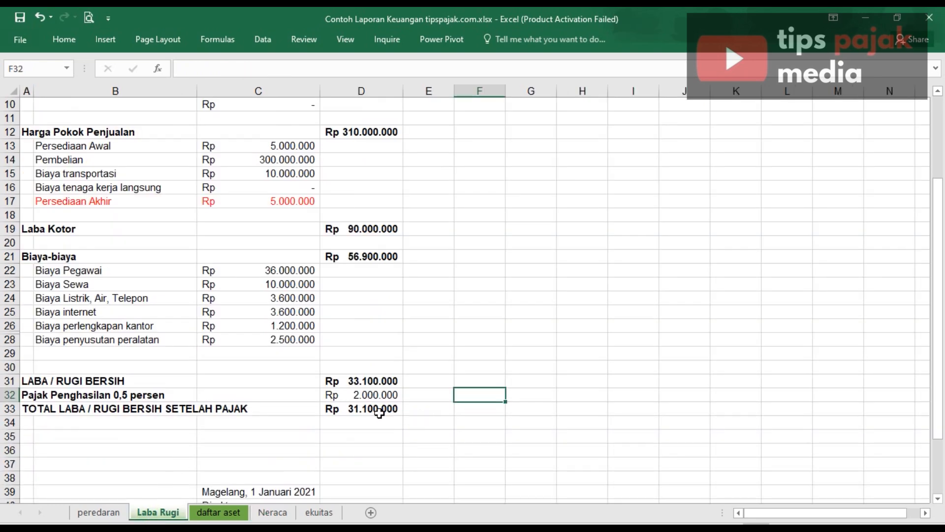
left_click(373, 409)
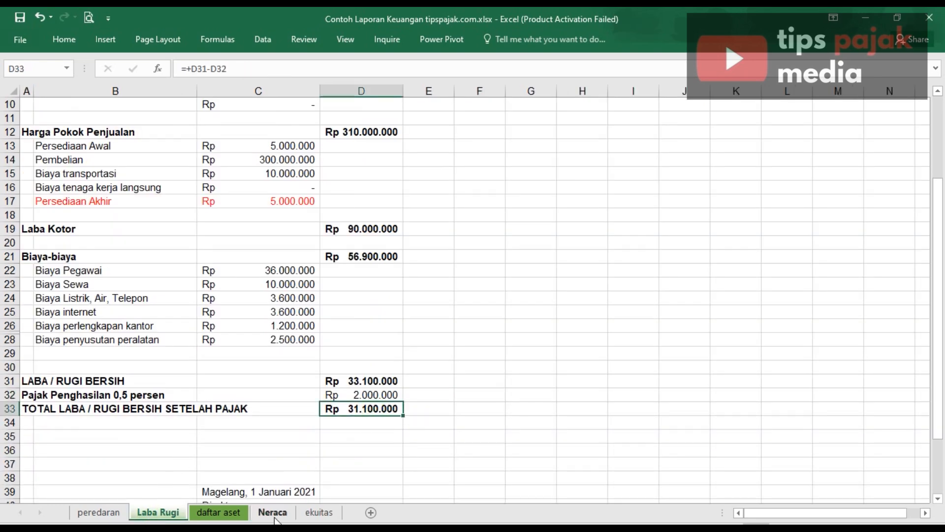
left_click(273, 513)
Compare the TOTAL AKTIVA formula in E19 with the TOTAL HUTANG DAN MODAL formula in E37 on the Neraca sheet.
scroll(366, 451, "down", 2)
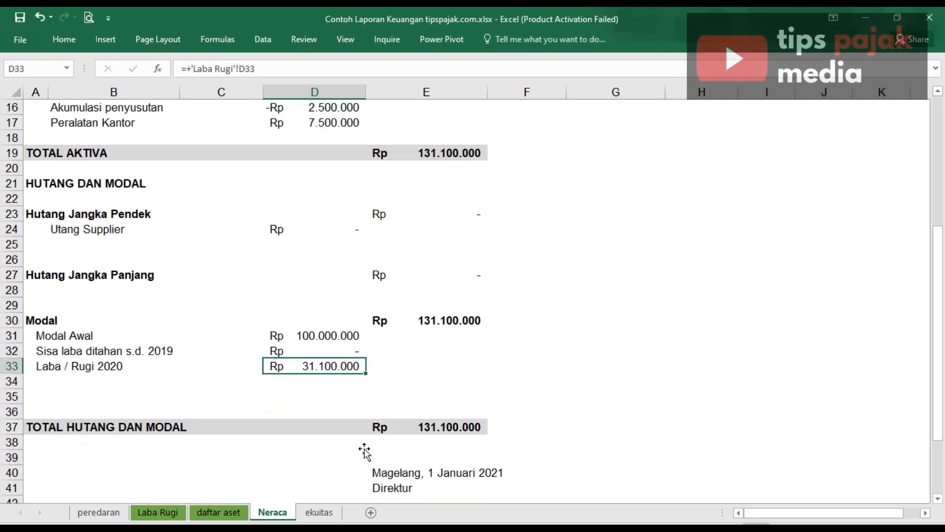
left_click(334, 393)
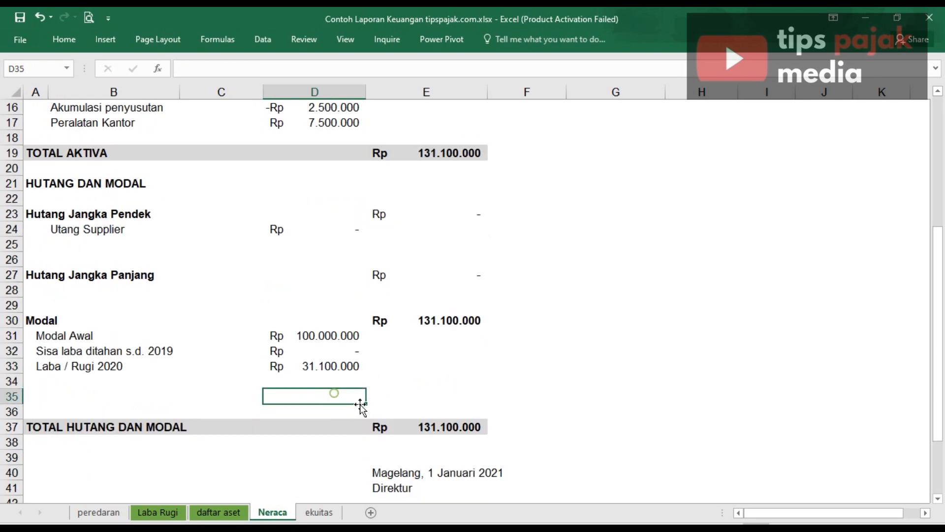
left_click(427, 425)
scroll(428, 425, "up", 5)
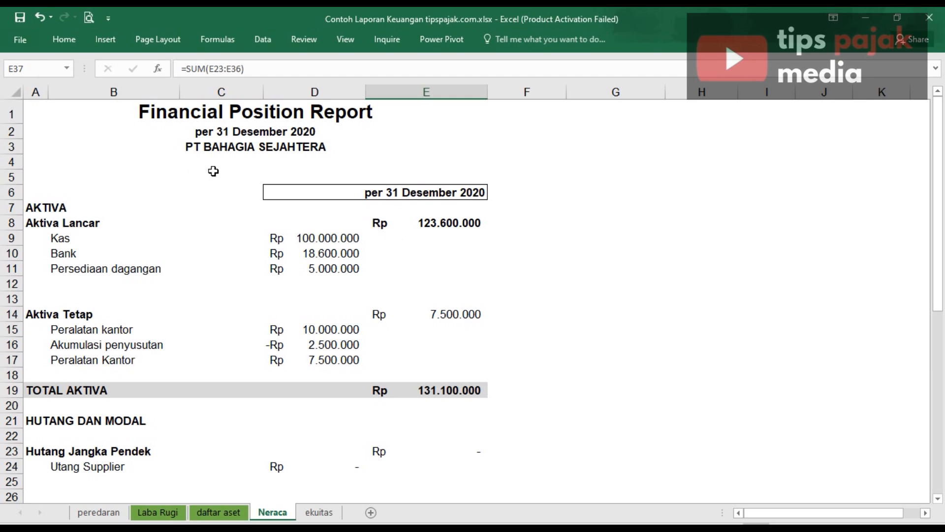
left_click(423, 222)
left_click(434, 391)
scroll(440, 392, "down", 3)
scroll(440, 392, "down", 3)
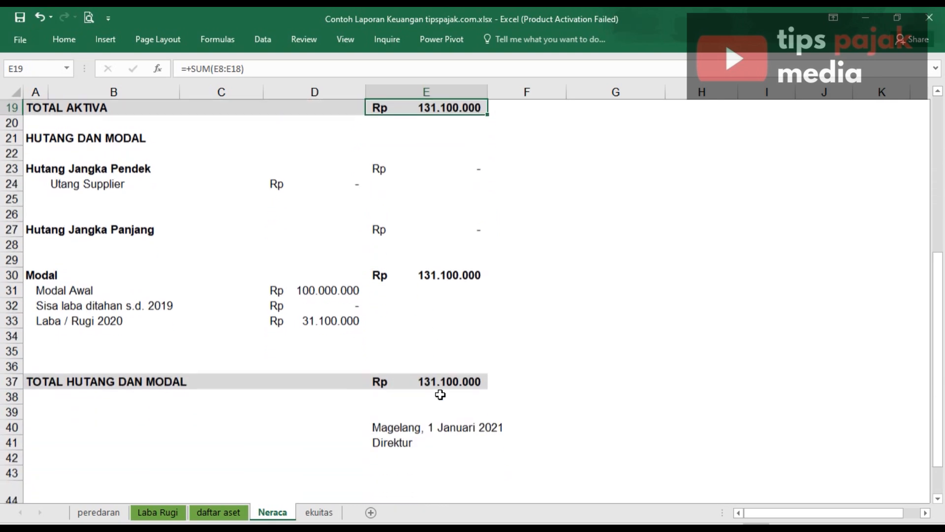
left_click(419, 383)
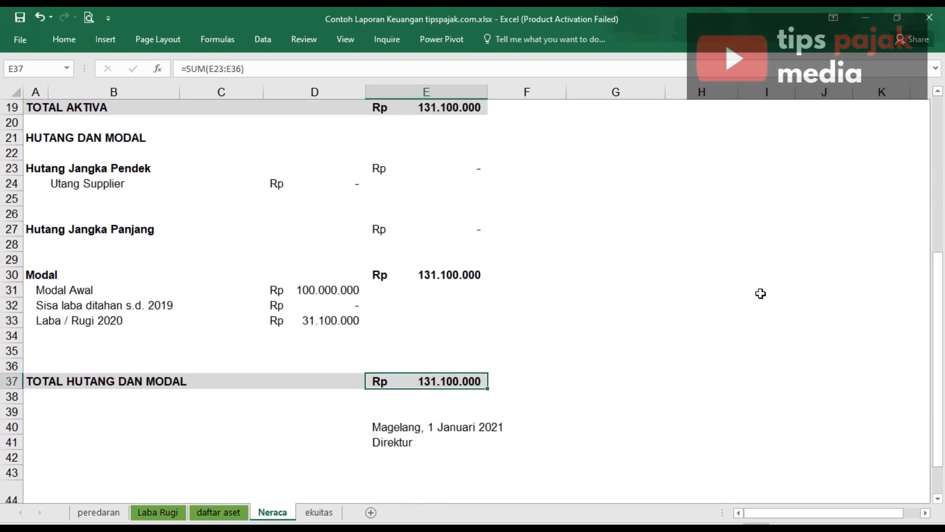
Open the ekuitas sheet and examine the Laporan Perubahan Ekuitas heading and the opening capital entry in F5.
scroll(576, 349, "down", 2)
left_click(320, 512)
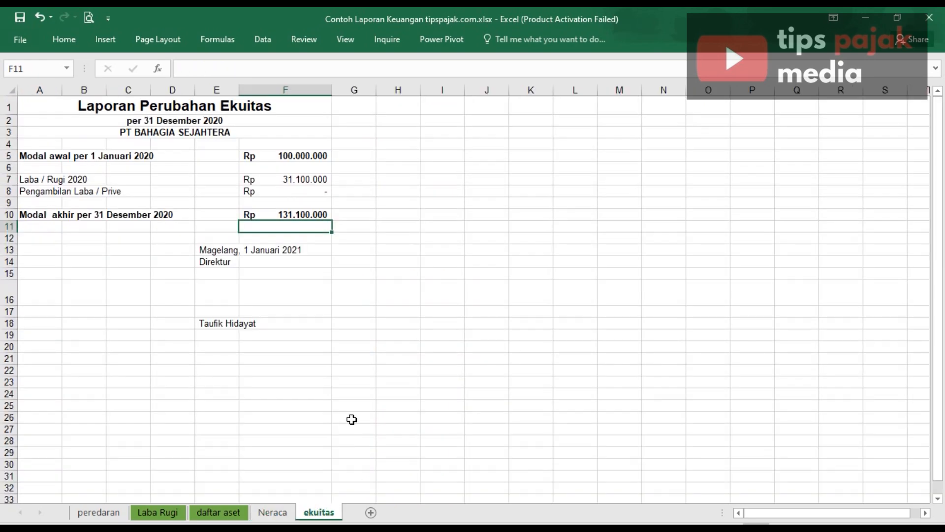
left_click(170, 108)
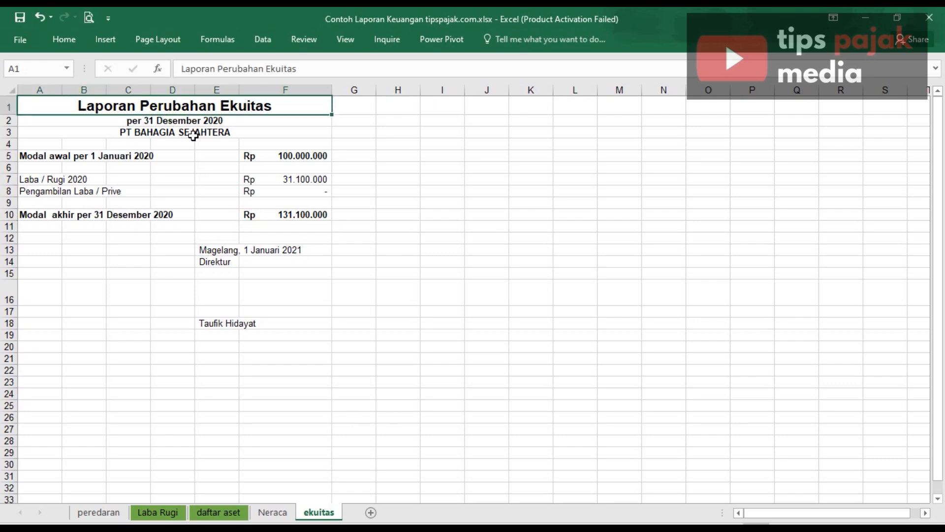
left_click(190, 152)
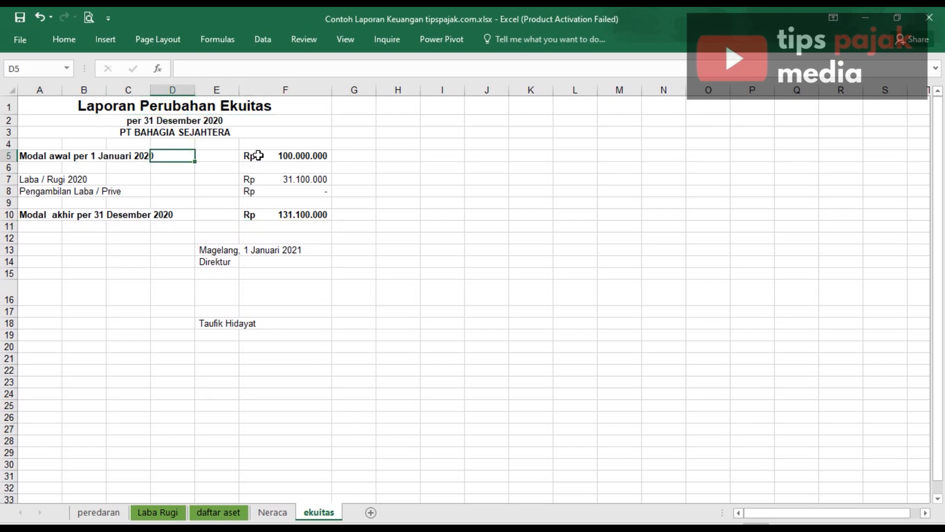
left_click(265, 155)
Inspect how the opening capital in F5 and the Laba / Rugi 2020 link in F7 feed the closing capital formula in F10.
left_click(268, 183)
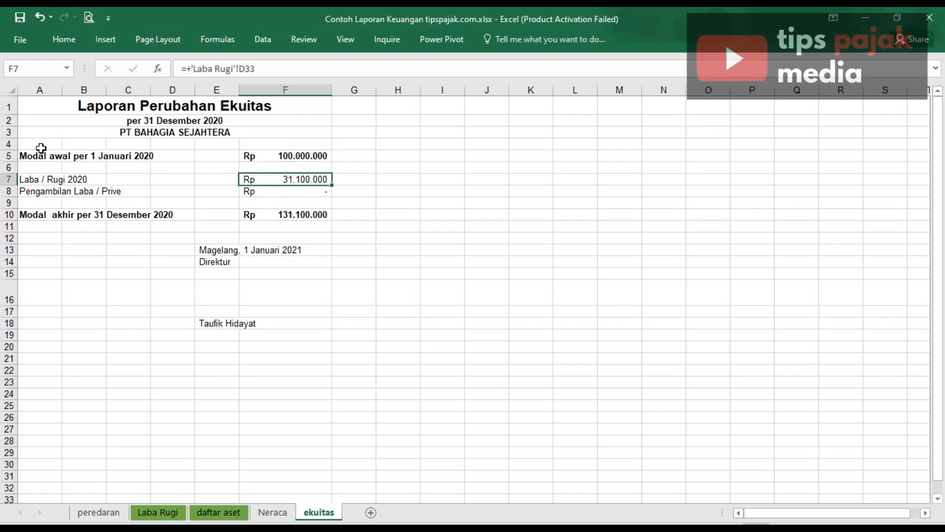
left_click(33, 157)
left_click(295, 160)
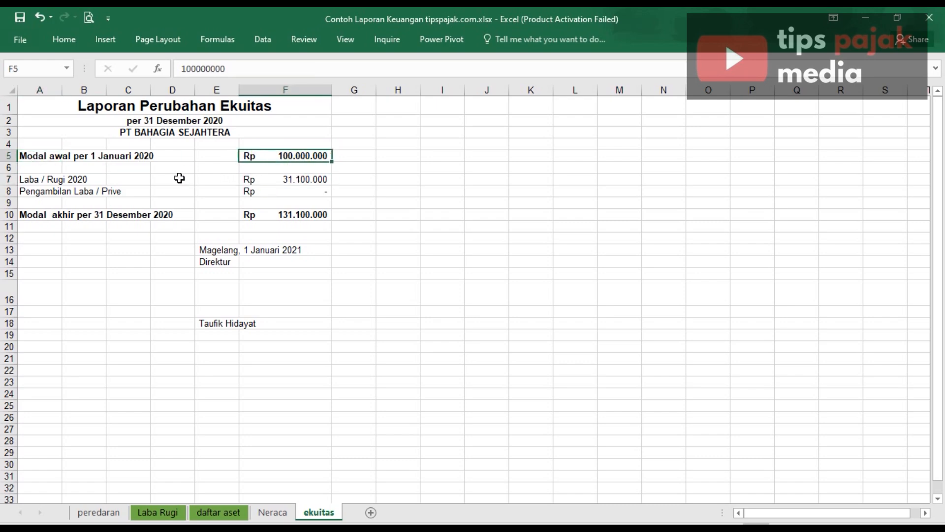
left_click(36, 179)
left_click(270, 179)
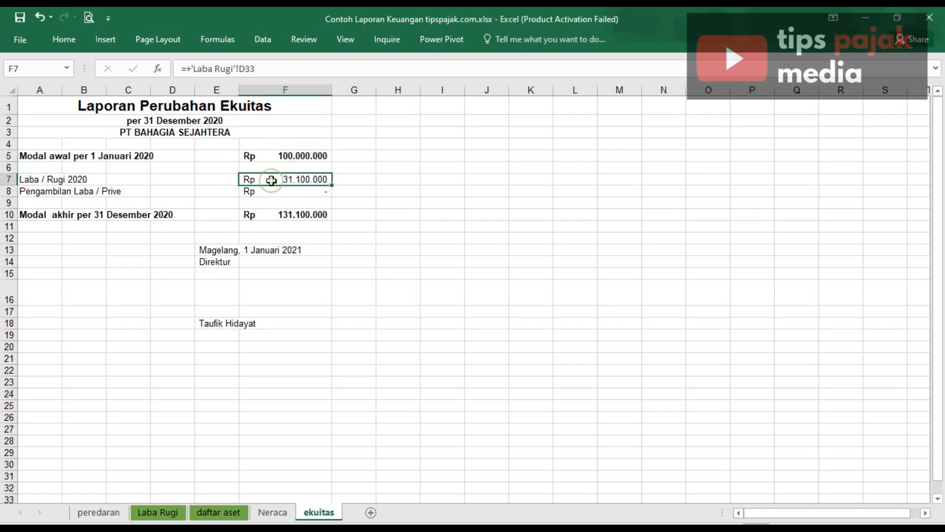
left_click(269, 217)
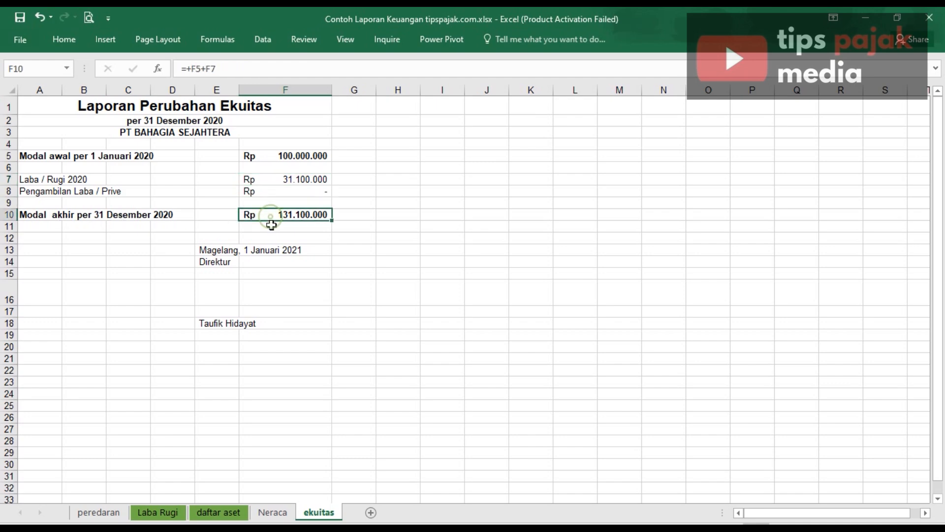
Check the closing capital against the Modal and TOTAL HUTANG DAN MODAL rows on the Neraca sheet.
left_click(227, 512)
left_click(285, 513)
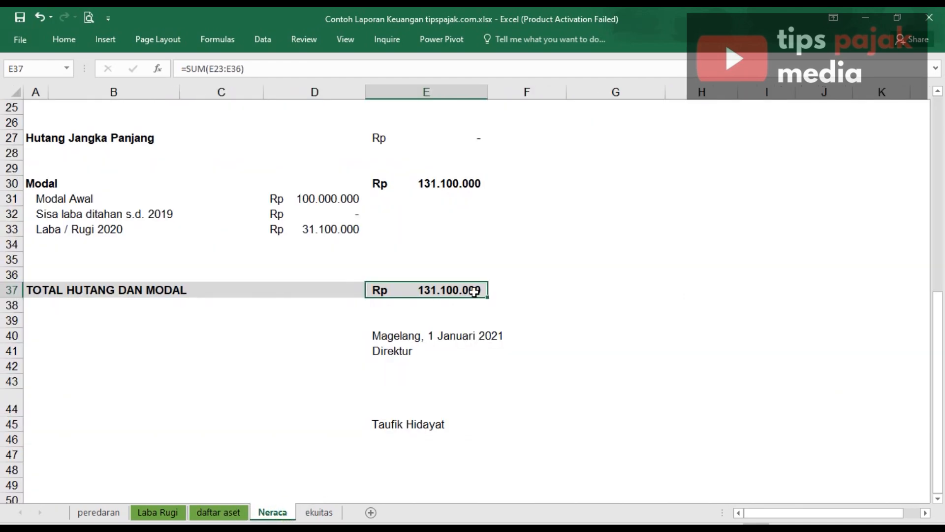
scroll(473, 292, "up", 2)
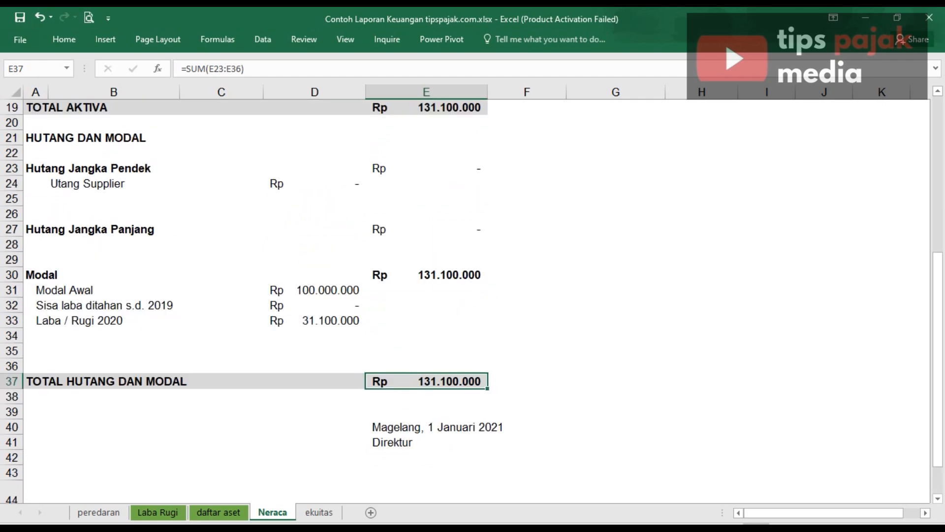
left_click(541, 293)
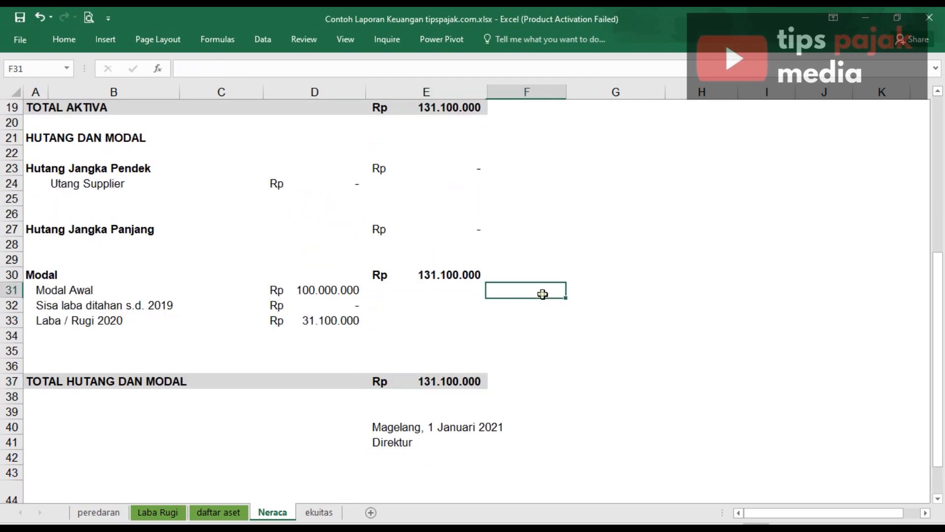
Review the upper part of the Neraca sheet and examine the director's signature block in C39 to C44 of the Laba Rugi sheet.
left_click_drag(942, 274, 943, 119)
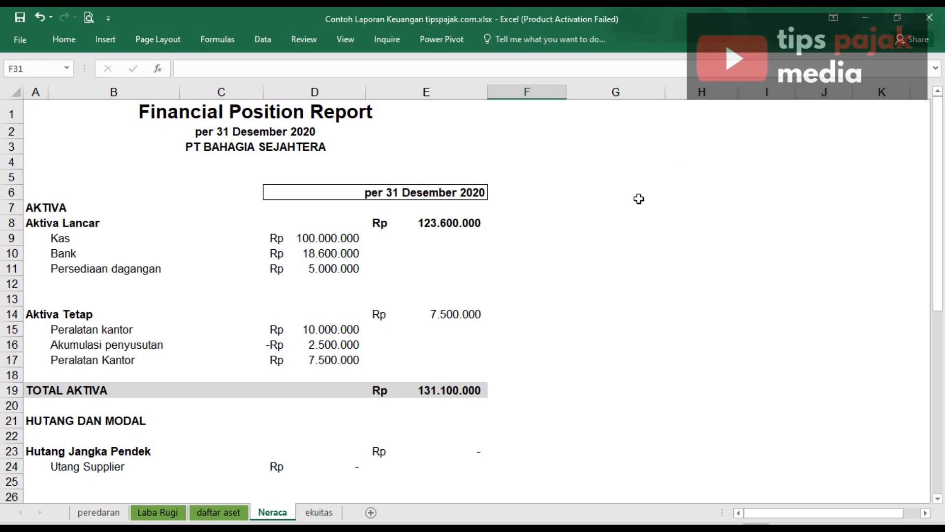
left_click(616, 219)
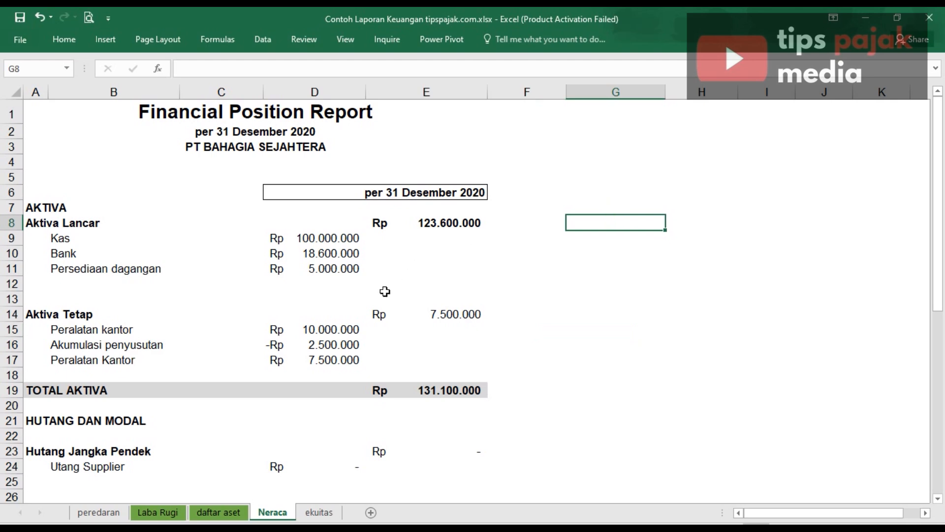
scroll(354, 289, "down", 4)
left_click(167, 512)
scroll(237, 363, "up", 3)
scroll(249, 367, "down", 6)
left_click(254, 378)
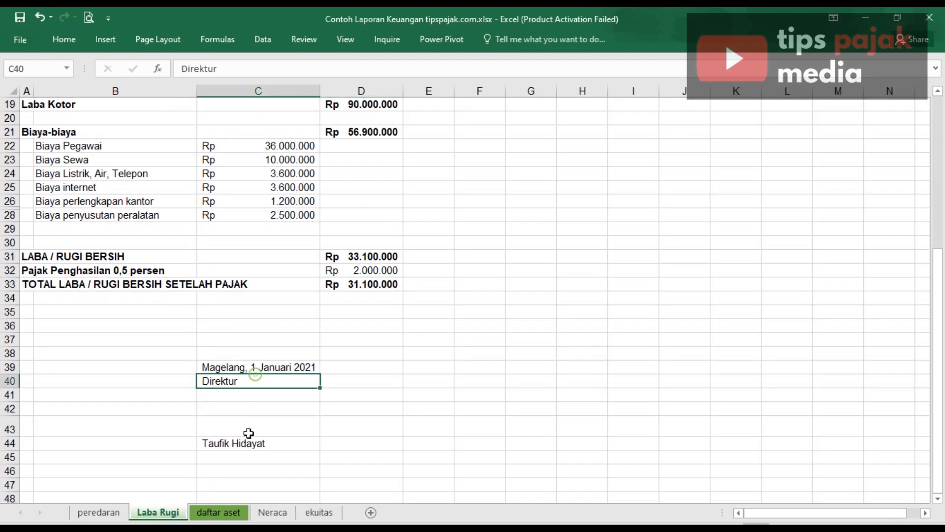
left_click(248, 429)
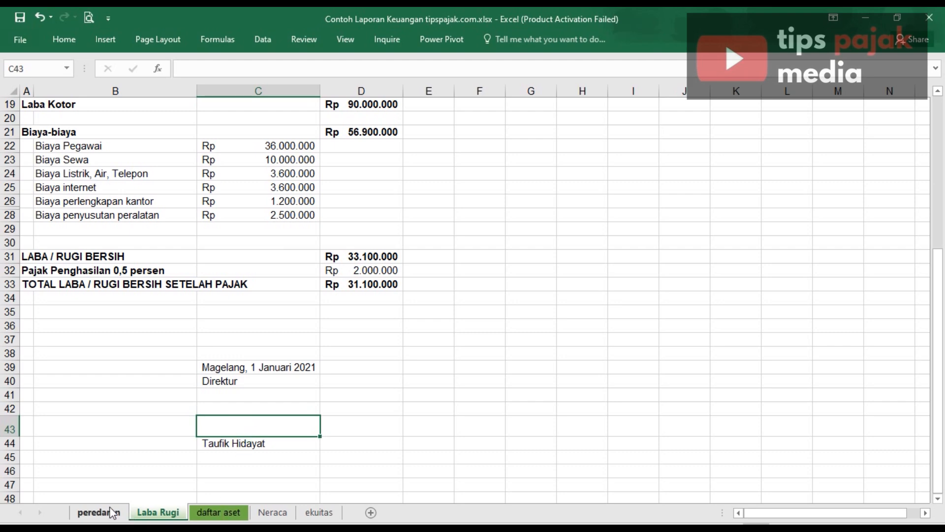
Examine the director's signature blocks beneath the reports on the Neraca and peredaran sheets.
left_click(278, 513)
scroll(386, 378, "down", 5)
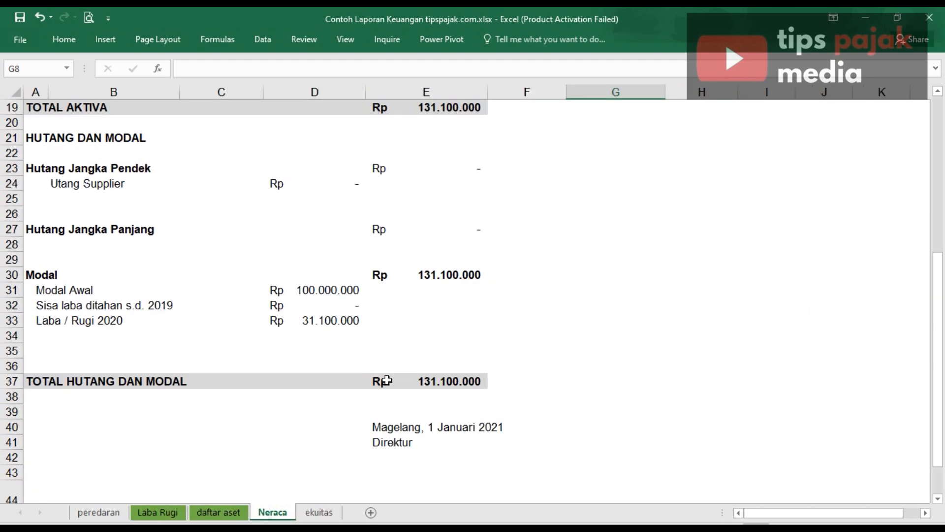
left_click(118, 513)
scroll(236, 433, "down", 3)
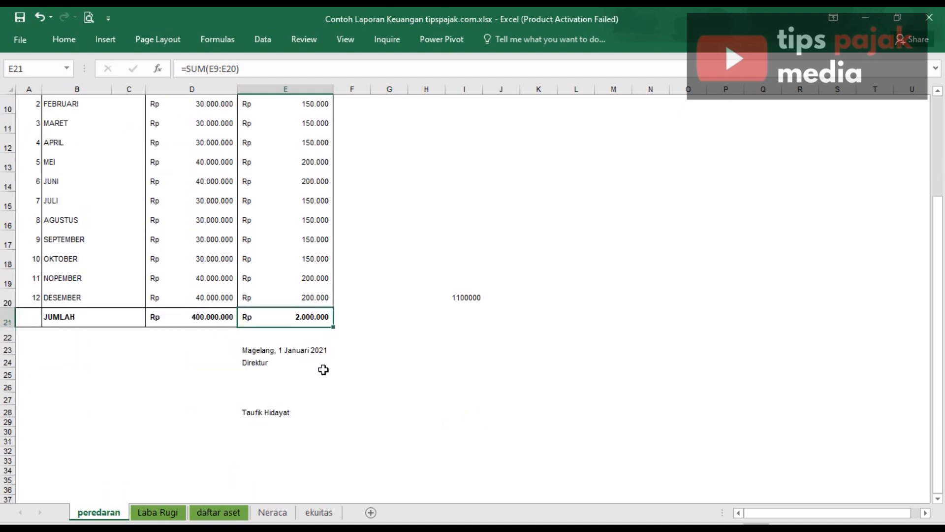
left_click(393, 323)
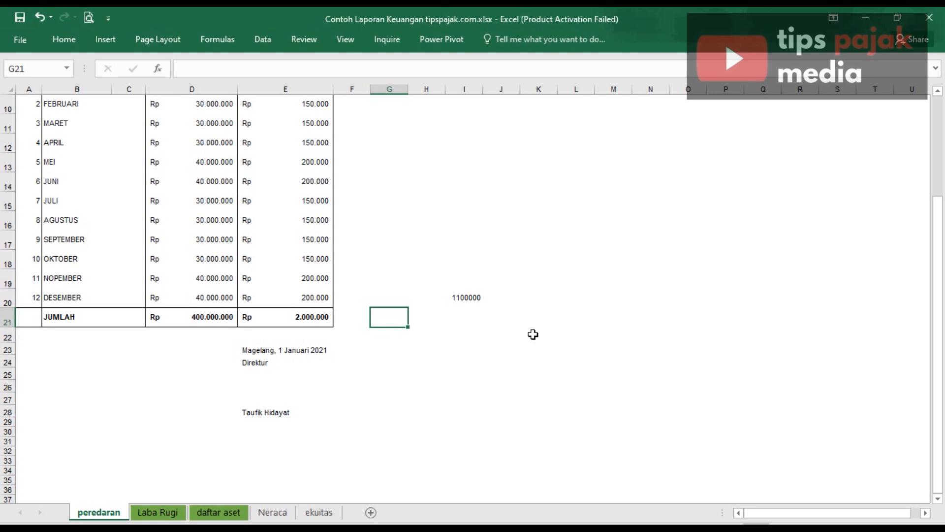
left_click_drag(938, 249, 943, 286)
left_click(598, 286)
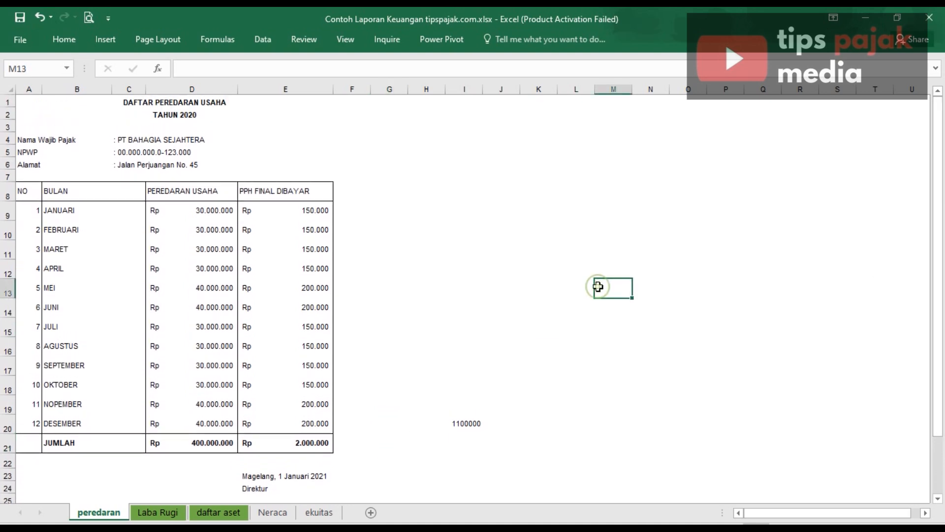